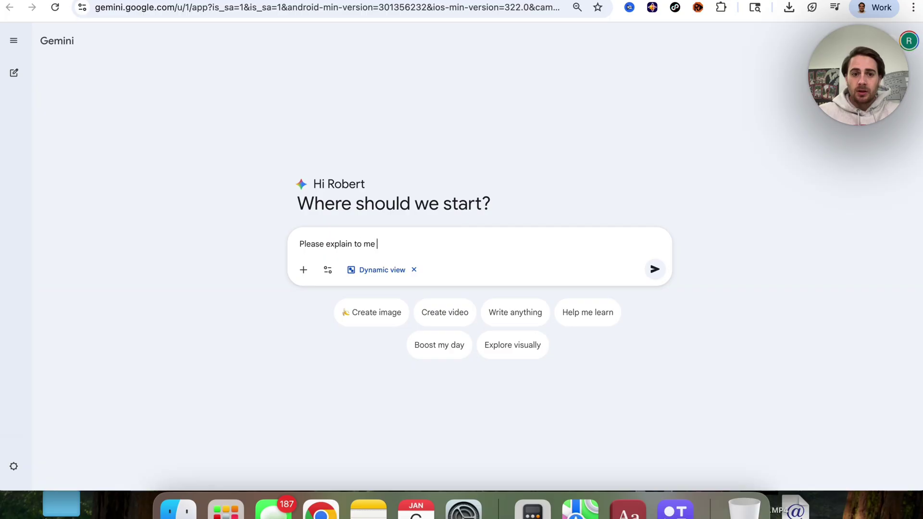
# Submit the Dynamic view prompt "Please explain to me how AI agents and AI automations work".
pyautogui.write('gents and ')
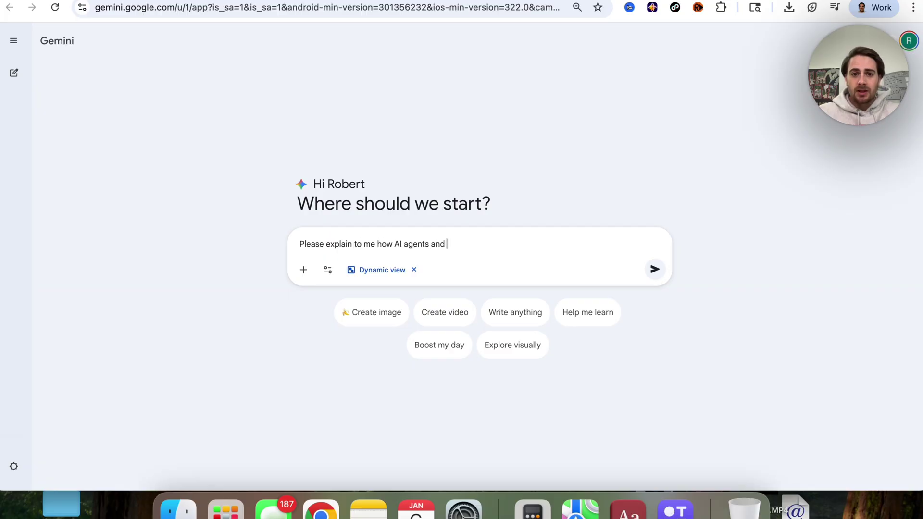
pyautogui.write('AI automat')
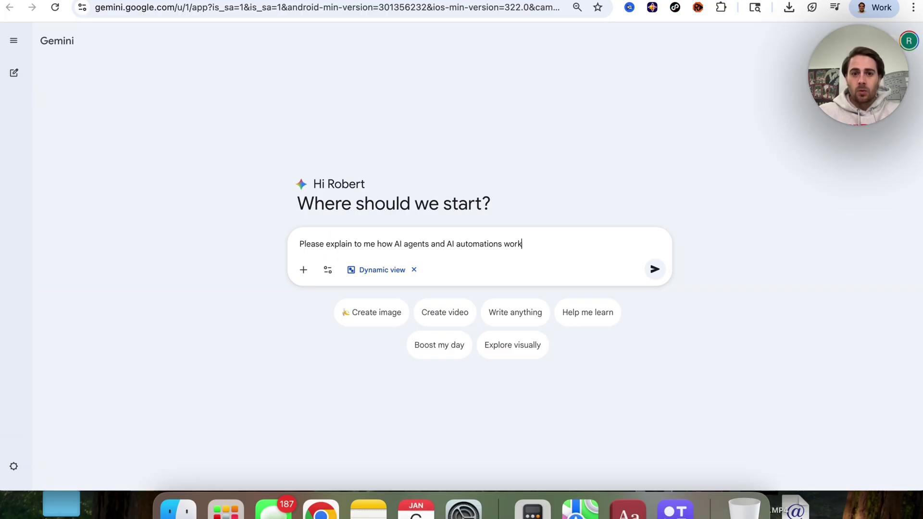
pyautogui.write('ions work')
pyautogui.press('Return')
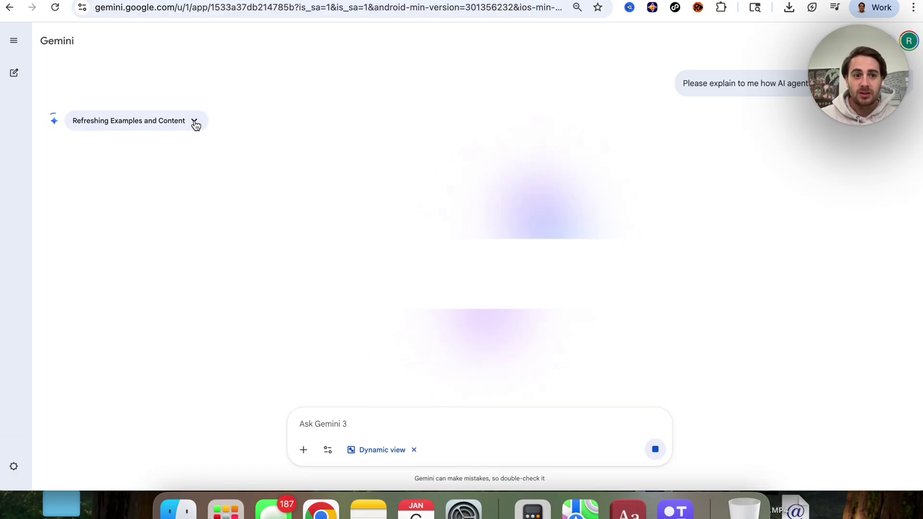
# Expand the response's reasoning details and read through them down to the start of the generated guide.
pyautogui.click(194, 121)
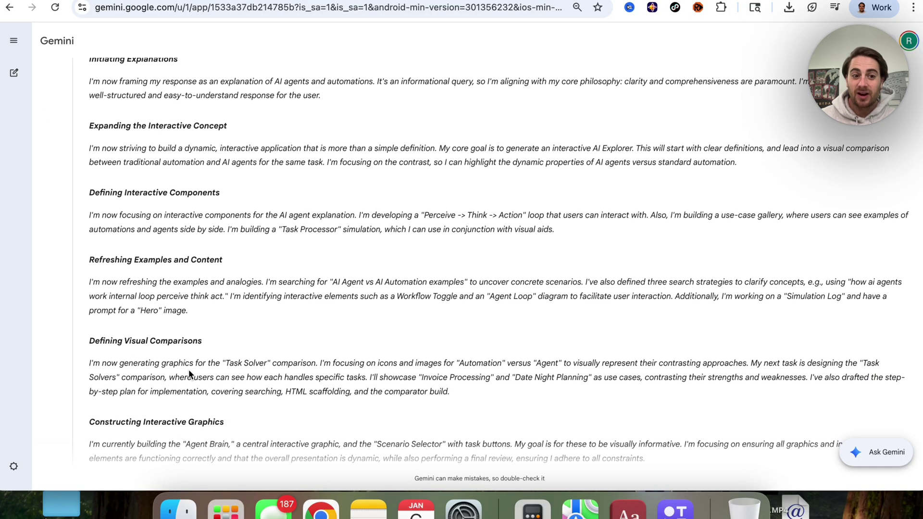
pyautogui.scroll(-5, 188, 370)
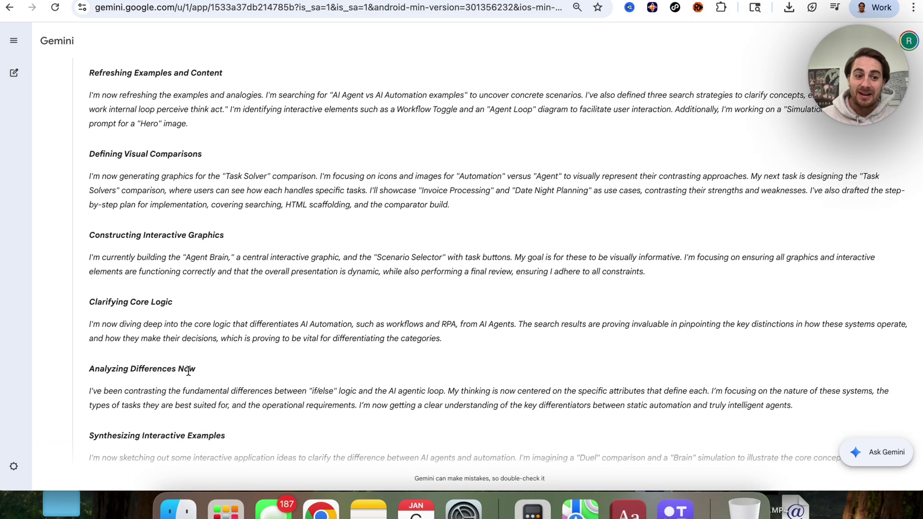
pyautogui.scroll(-3, 188, 371)
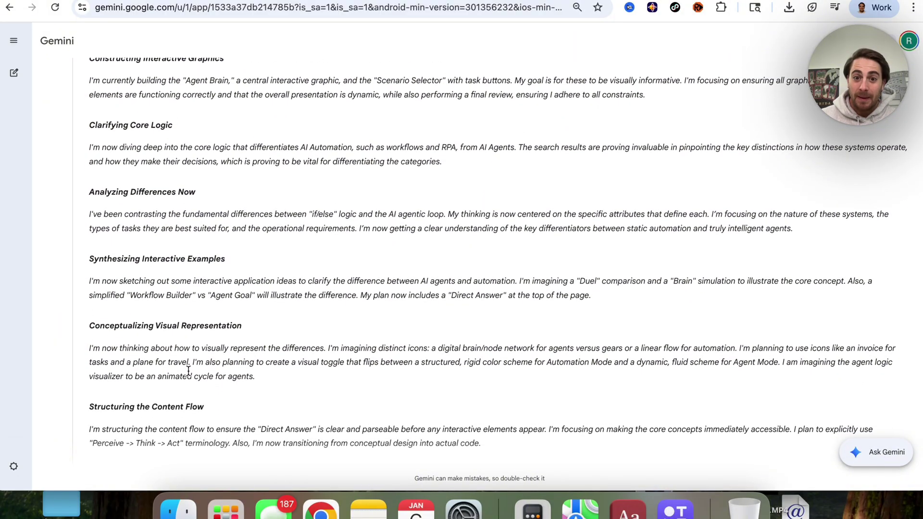
pyautogui.scroll(-2, 188, 370)
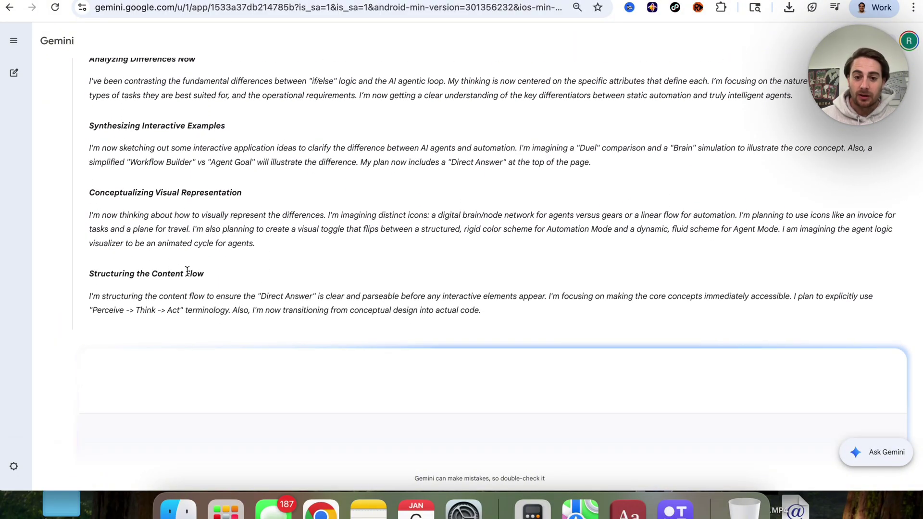
pyautogui.scroll(-4, 188, 272)
pyautogui.scroll(-1, 187, 271)
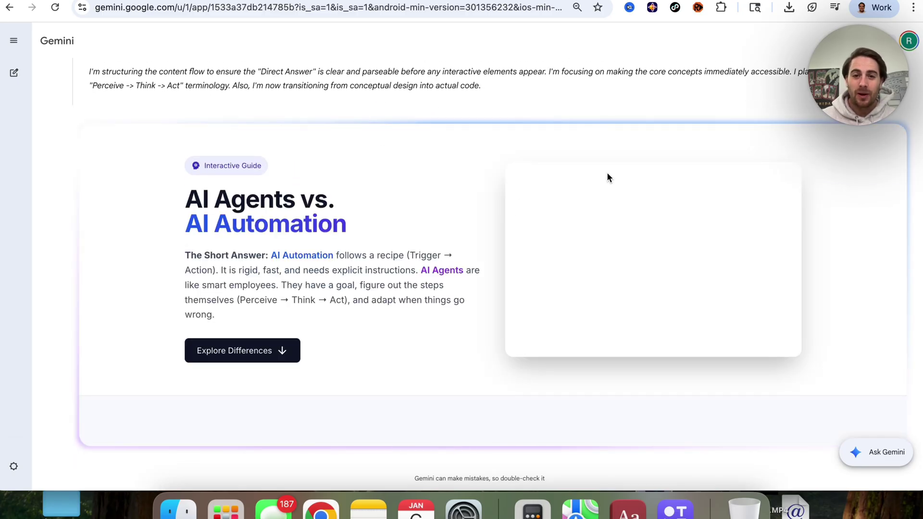
# Copy the submitted prompt and send it in a standard Gemini chat in a new browser tab, without Dynamic view.
pyautogui.scroll(15, 466, 178)
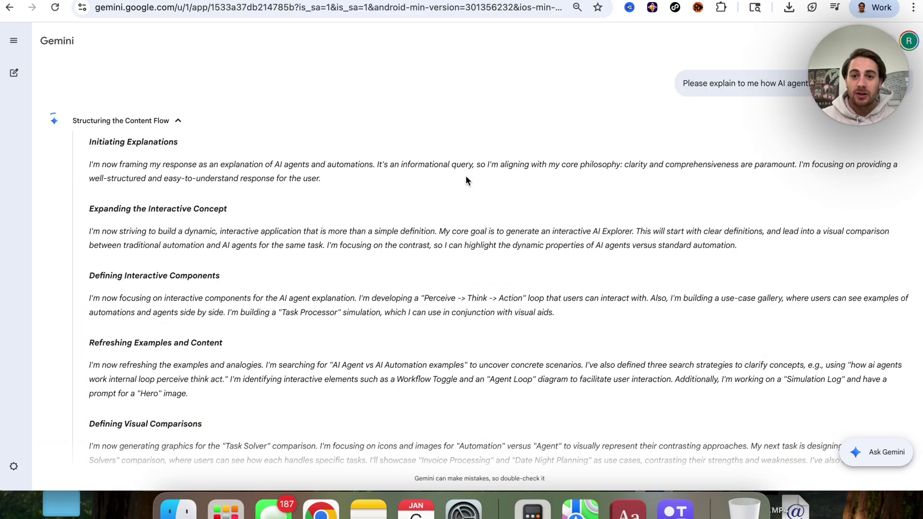
pyautogui.doubleClick(789, 85)
pyautogui.tripleClick(789, 87)
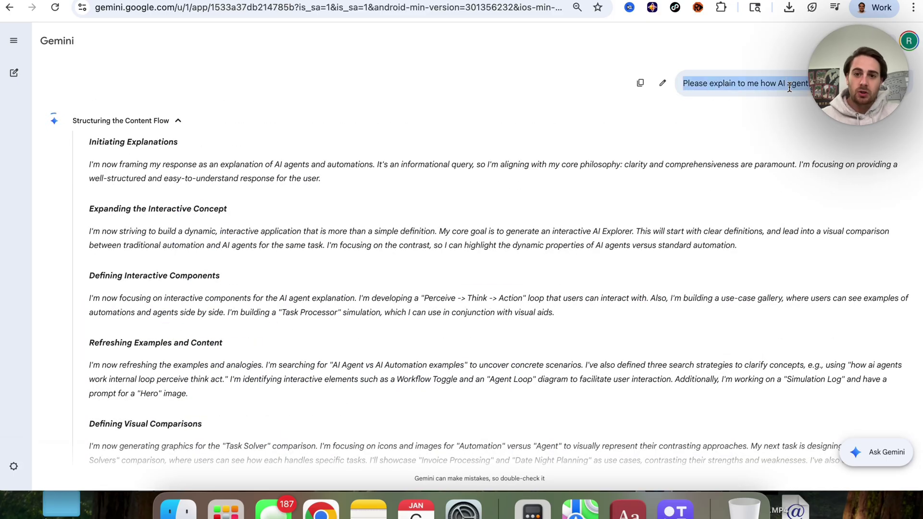
pyautogui.press('super+t')
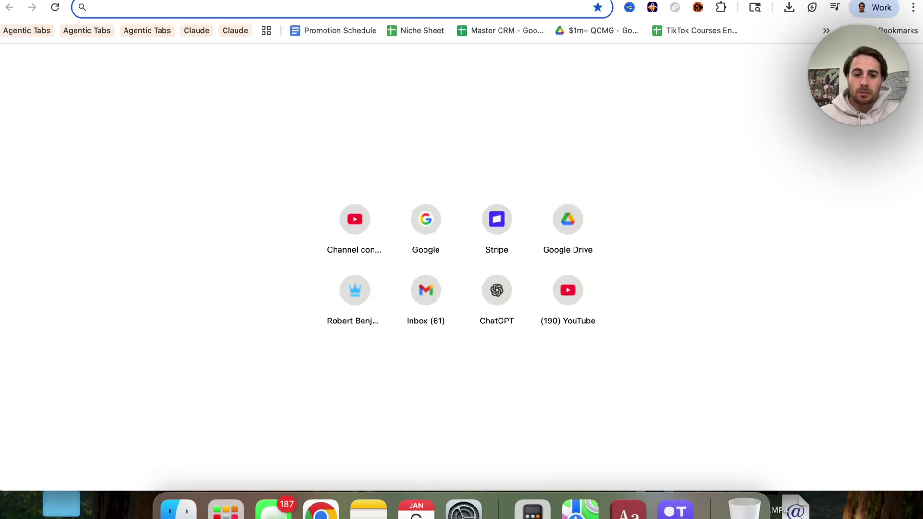
pyautogui.write('gemin')
pyautogui.press('Return')
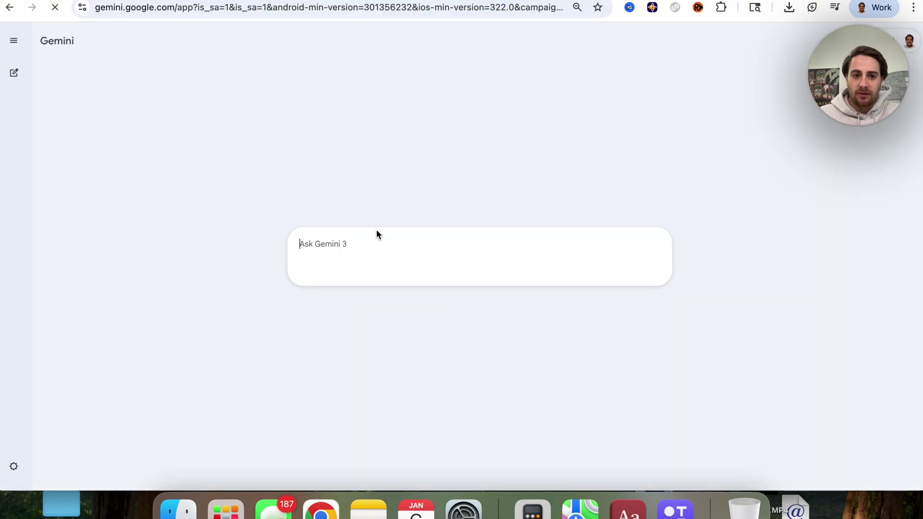
pyautogui.write('Please explain to me how AI agents and AI automations work')
pyautogui.press('Return')
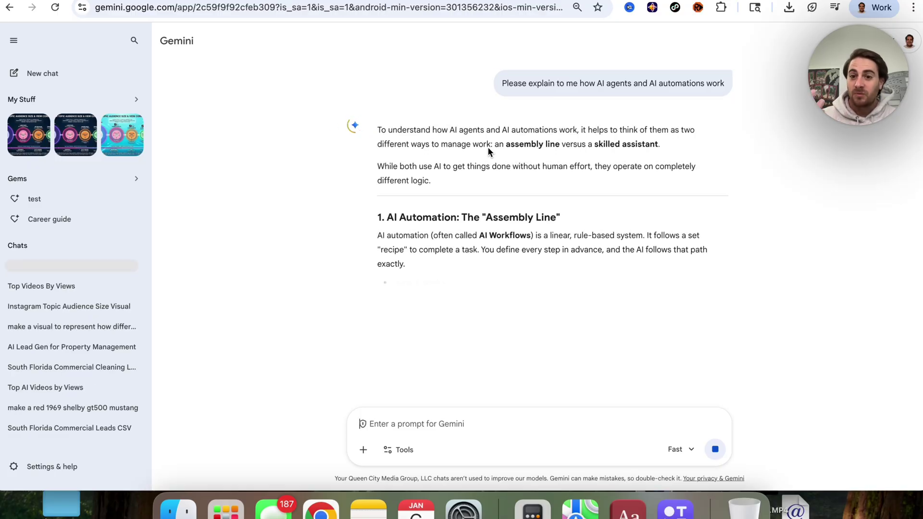
# Read through the standard text answer, including the Key Differences at a Glance table.
pyautogui.scroll(-5, 485, 233)
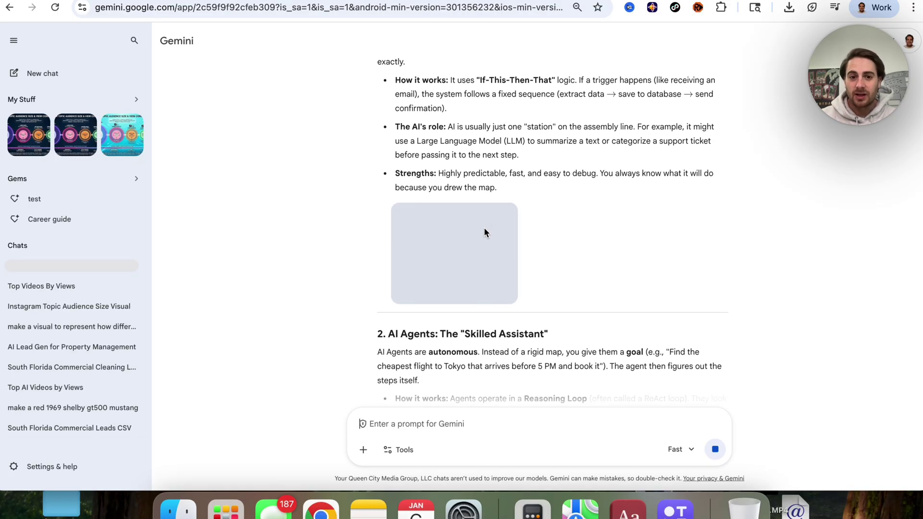
pyautogui.scroll(-5, 484, 227)
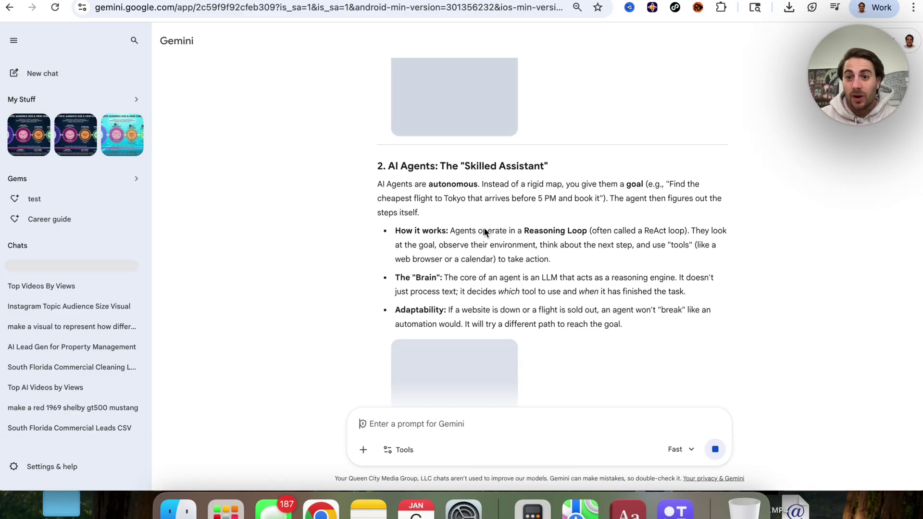
pyautogui.scroll(-3, 484, 233)
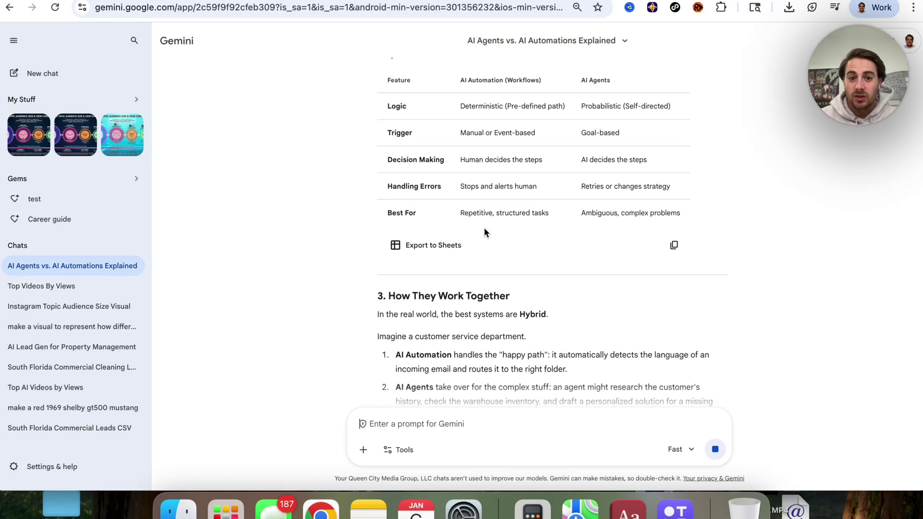
pyautogui.scroll(2, 484, 233)
pyautogui.scroll(1, 484, 232)
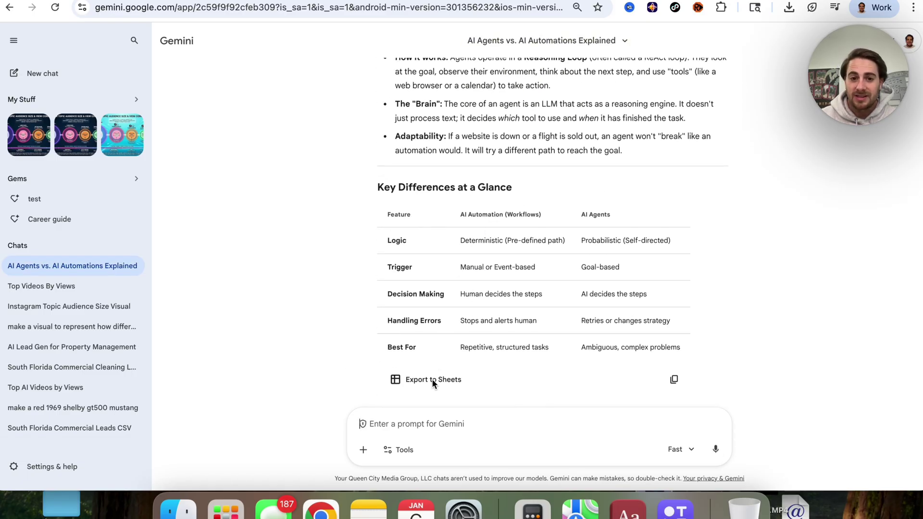
pyautogui.scroll(9, 431, 380)
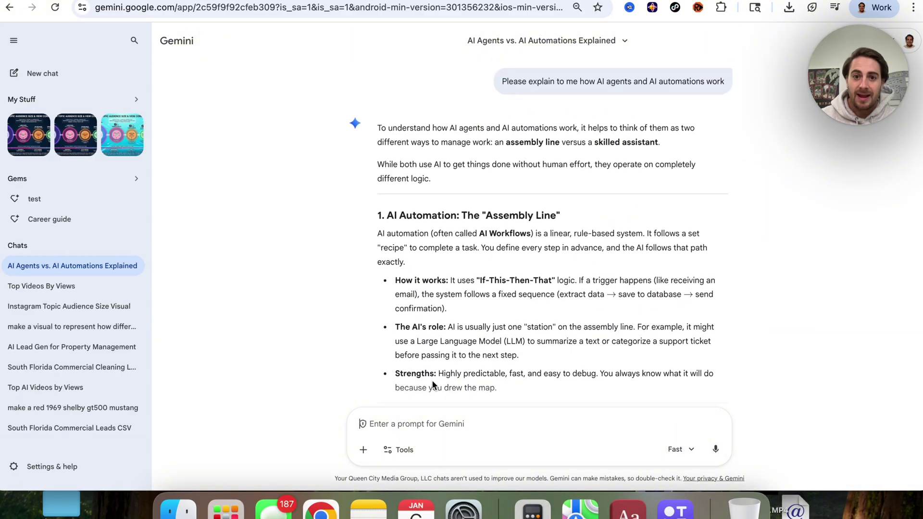
pyautogui.scroll(-15, 432, 380)
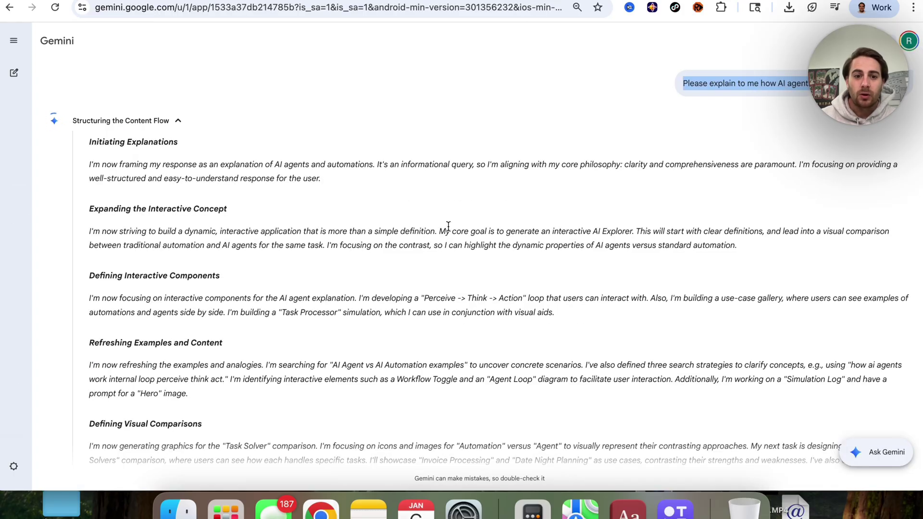
# Review the interactive guide in the Dynamic view chat through the Agentic Loop section, and collapse the reasoning details.
pyautogui.scroll(-10, 448, 227)
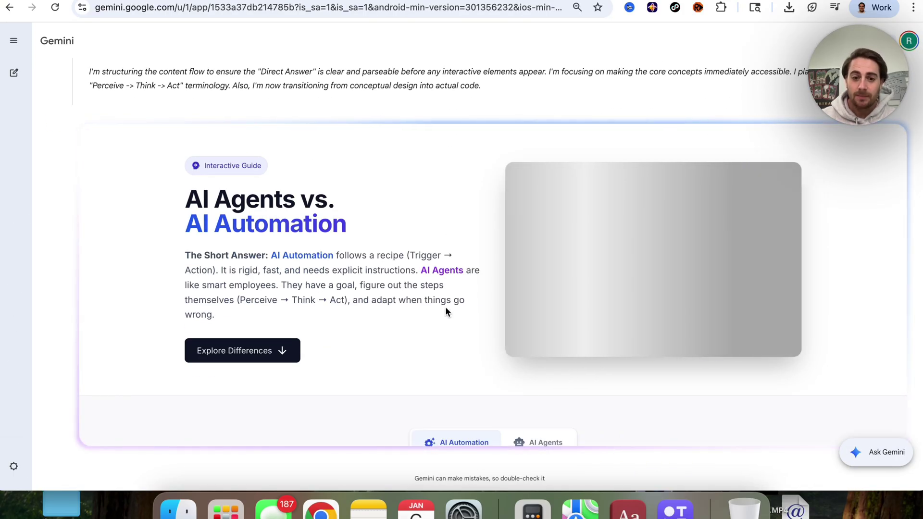
pyautogui.scroll(-5, 445, 309)
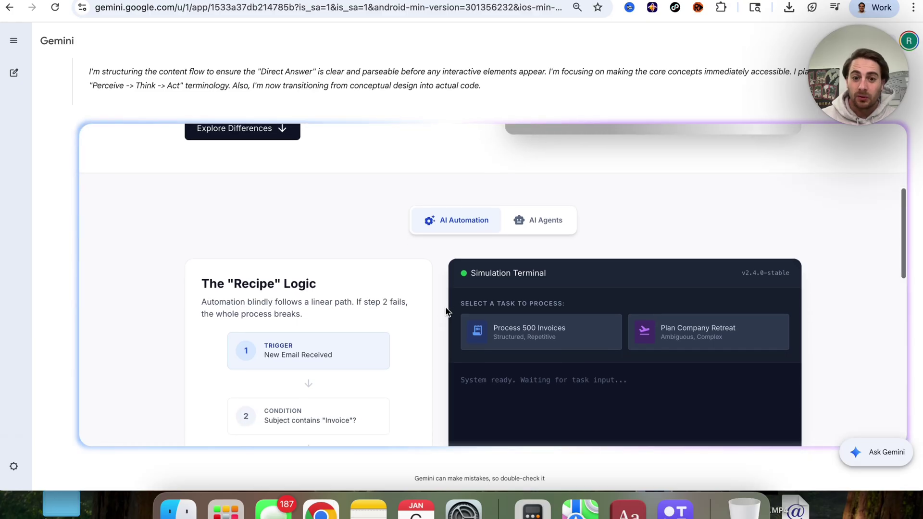
pyautogui.scroll(-3, 445, 310)
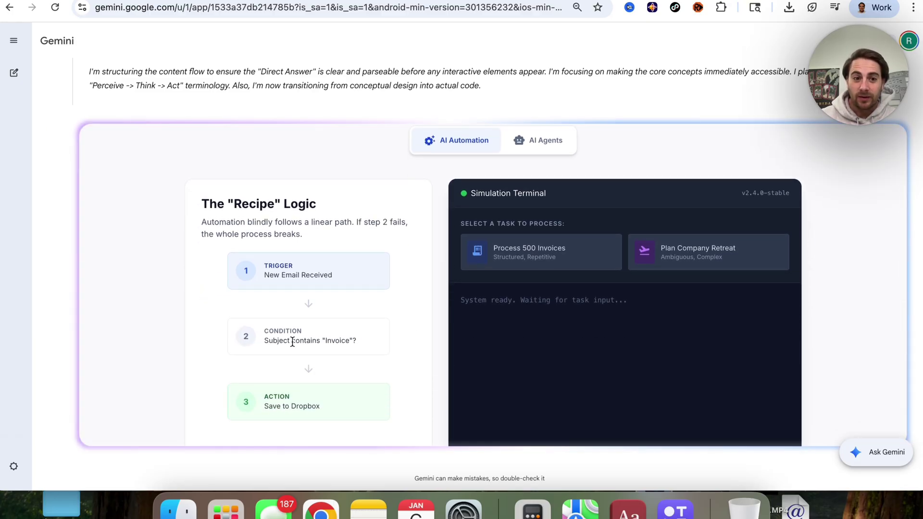
pyautogui.scroll(-6, 293, 341)
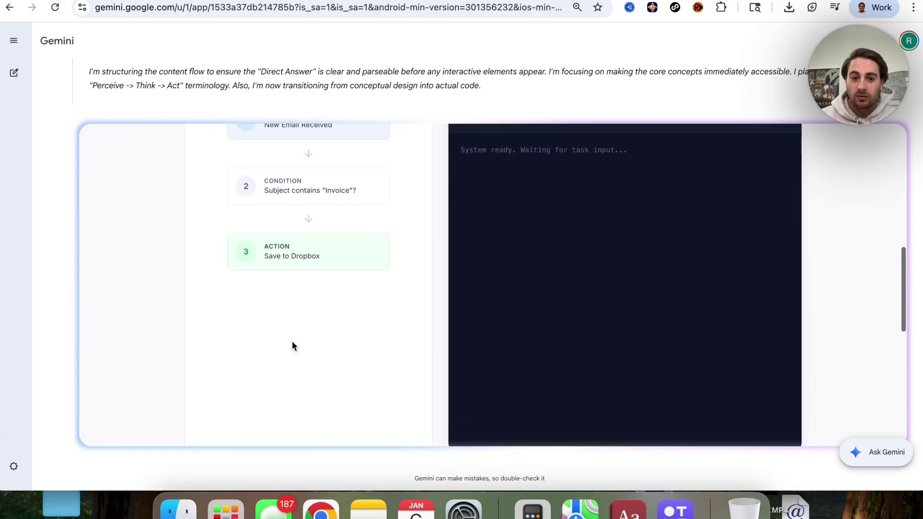
pyautogui.scroll(-11, 292, 341)
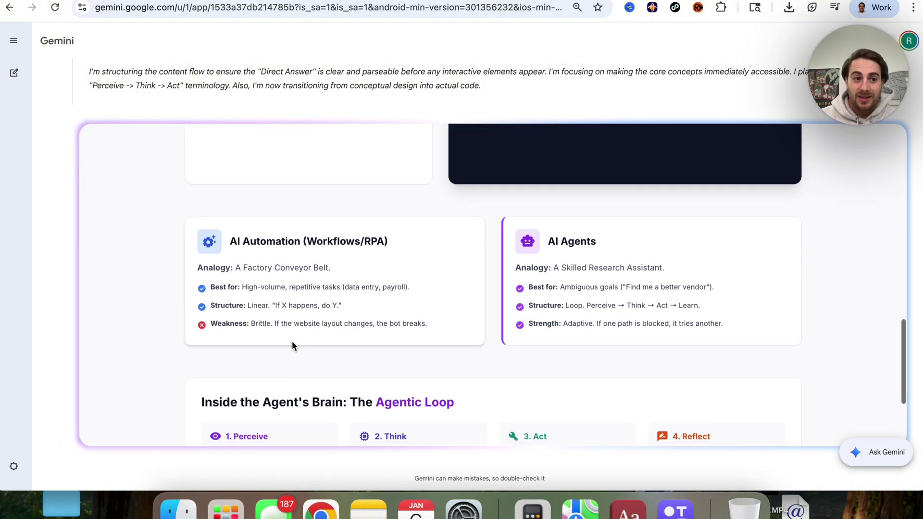
pyautogui.scroll(-6, 486, 300)
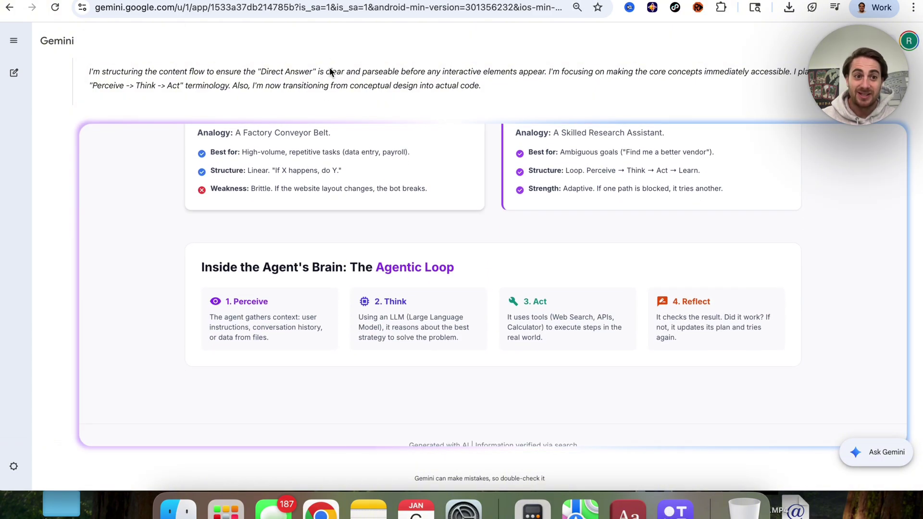
pyautogui.scroll(1, 291, 217)
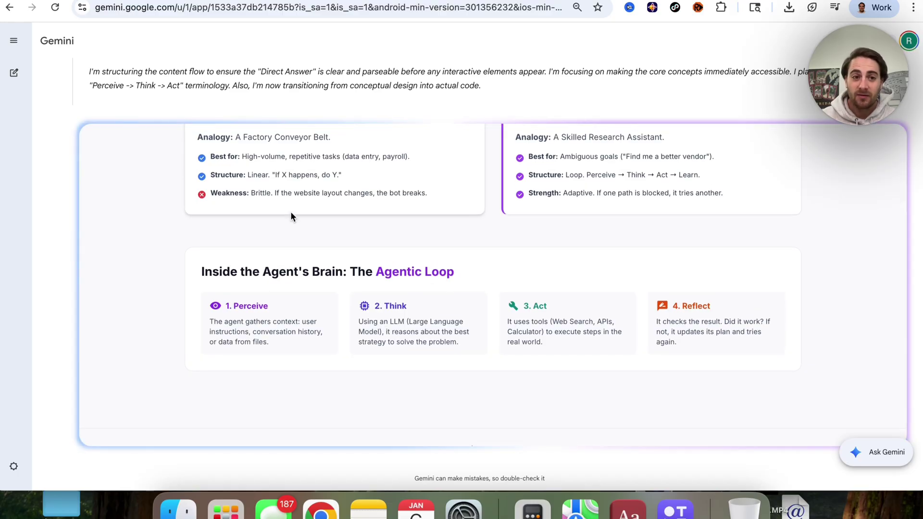
pyautogui.scroll(20, 290, 211)
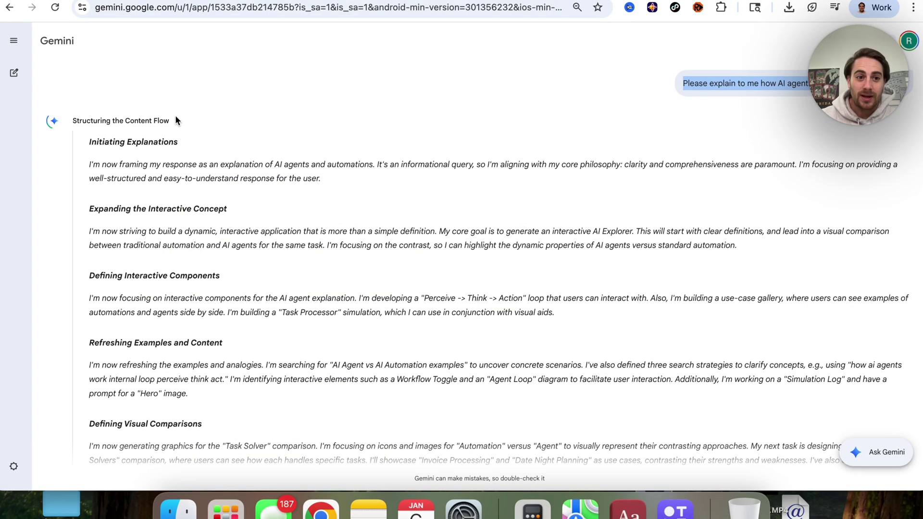
pyautogui.click(176, 120)
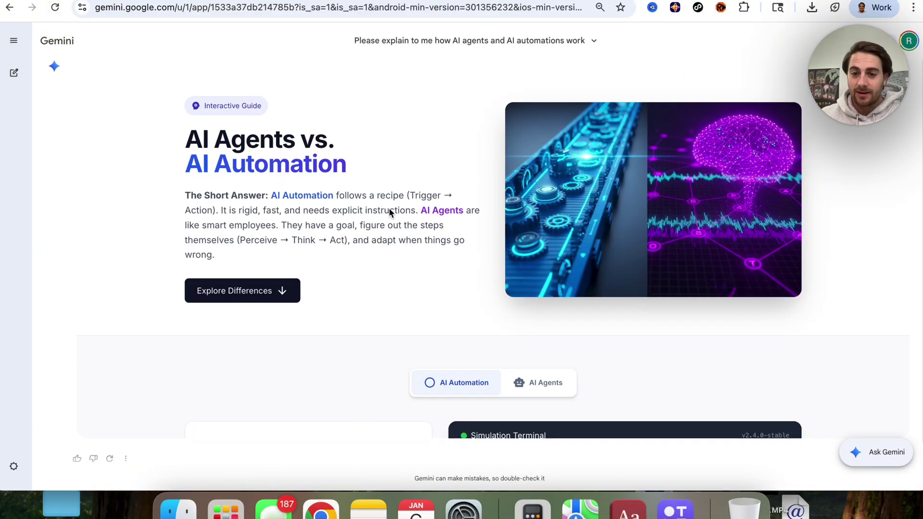
# Show the AI Agents view in the interactive guide and examine its Agentic Loop diagram.
pyautogui.scroll(-2, 389, 208)
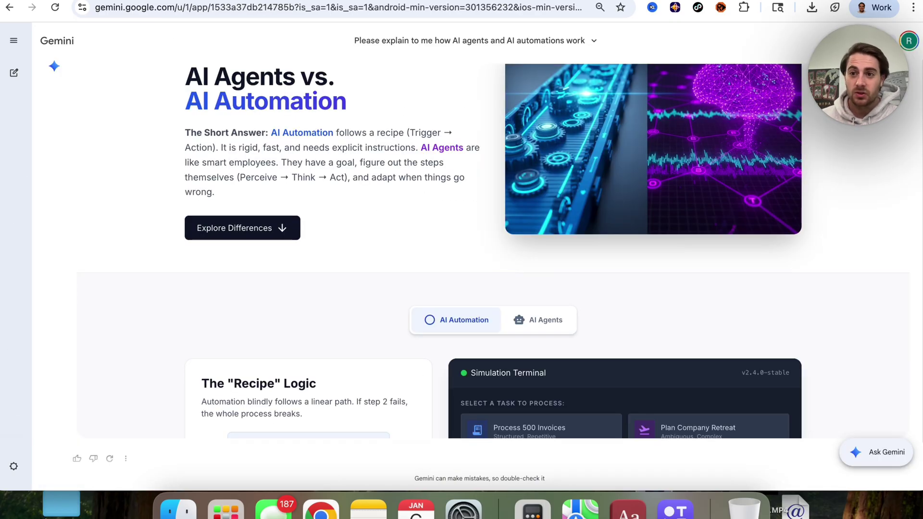
pyautogui.click(520, 320)
pyautogui.scroll(-3, 264, 363)
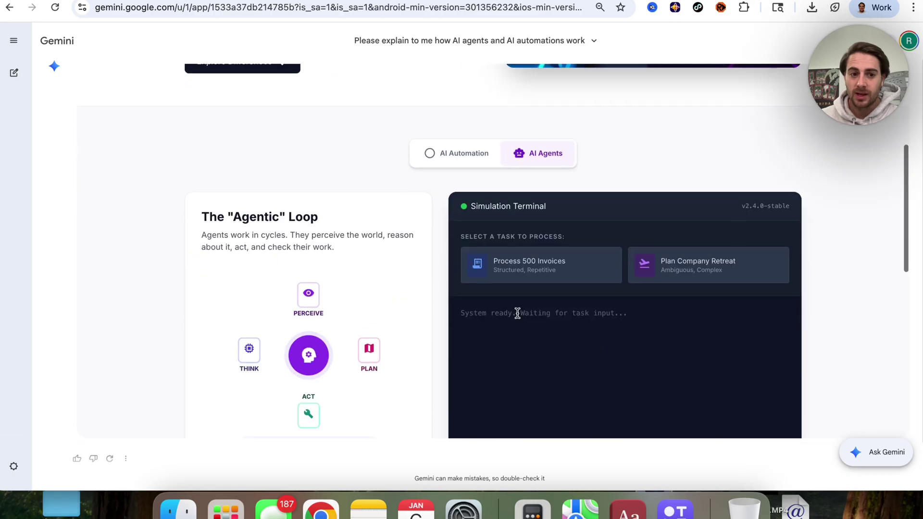
pyautogui.scroll(-2, 289, 337)
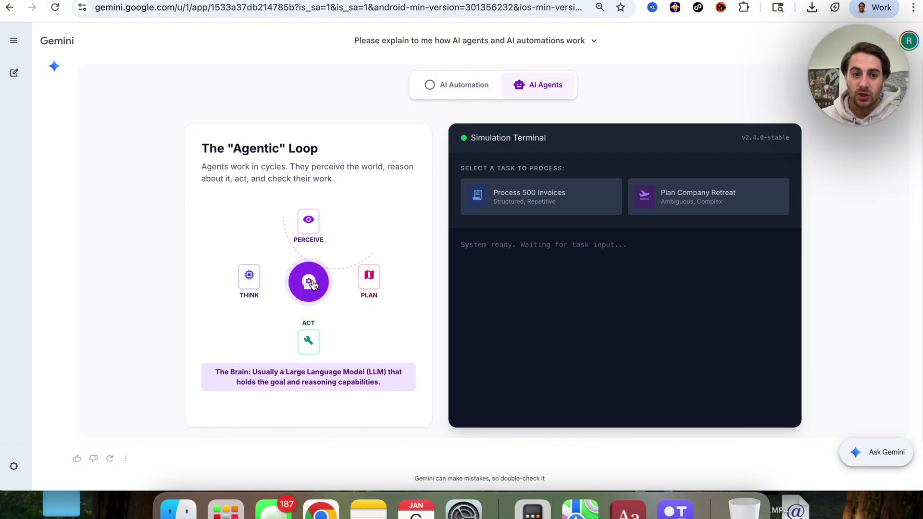
# Switch the guide back to the AI Automation view and review the comparison cards and Agentic Loop steps below.
pyautogui.click(465, 87)
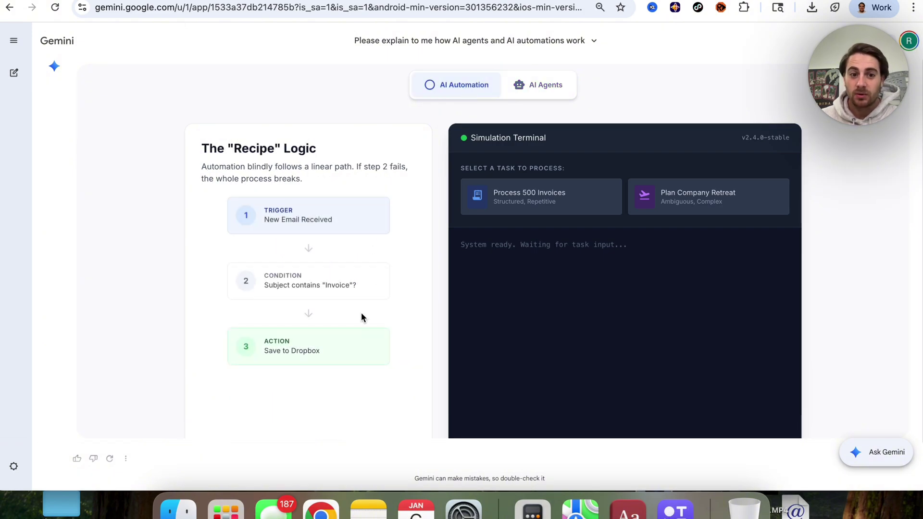
pyautogui.scroll(-10, 331, 290)
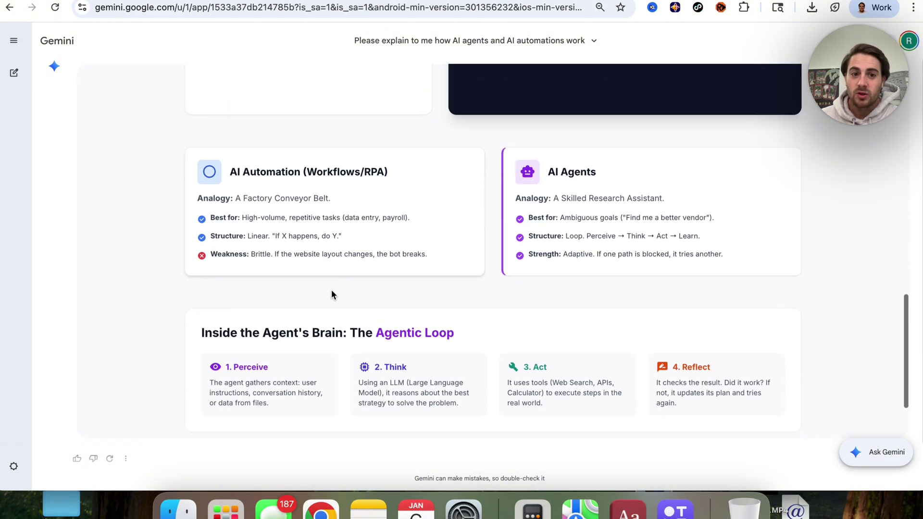
pyautogui.scroll(-5, 332, 284)
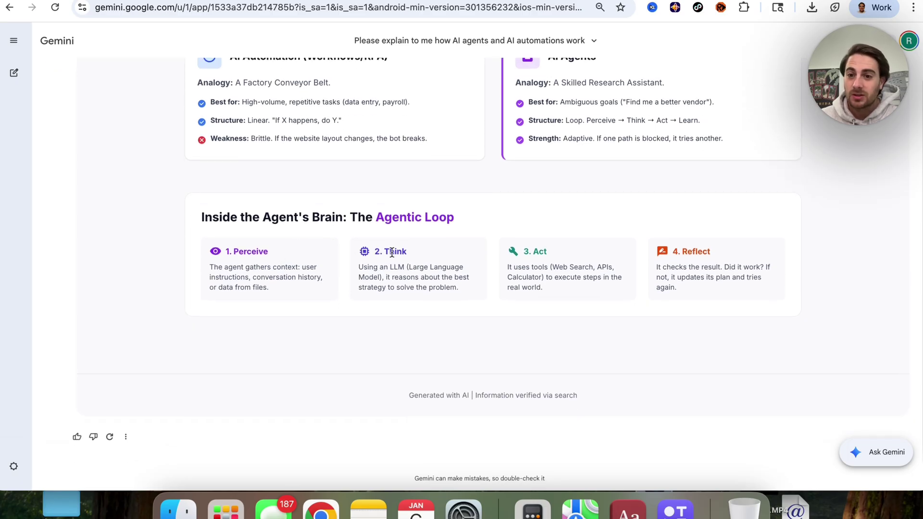
pyautogui.scroll(1, 335, 209)
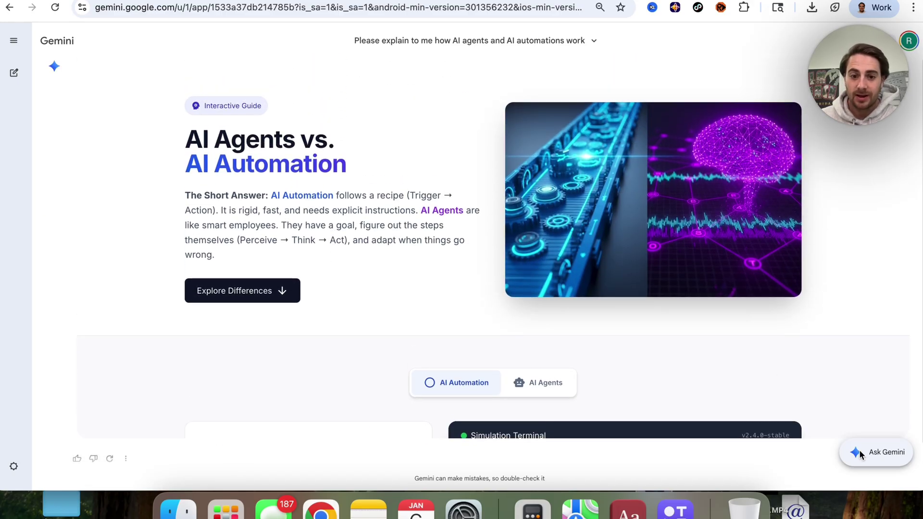
# Go to the scheduled actions manager and open the "Create a work brief for me" action that runs at 8 AM weekdays.
pyautogui.click(860, 452)
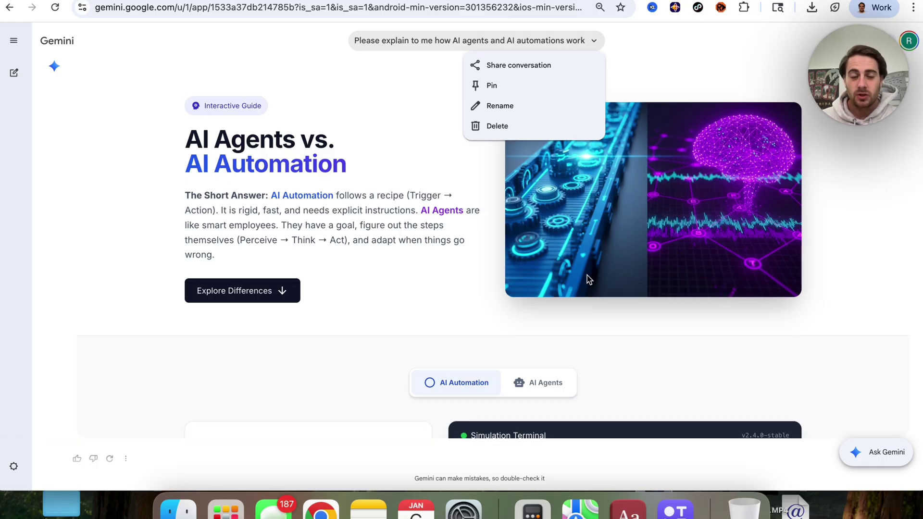
pyautogui.click(14, 466)
pyautogui.click(14, 467)
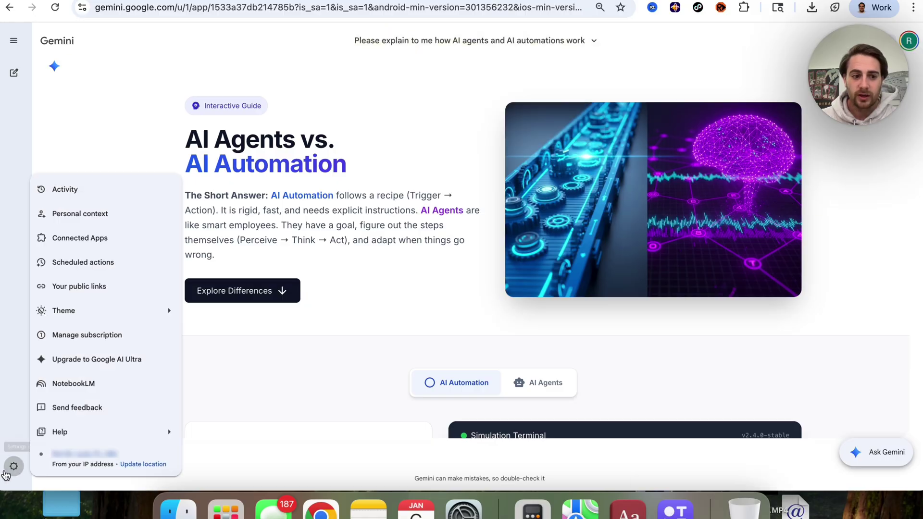
pyautogui.click(109, 260)
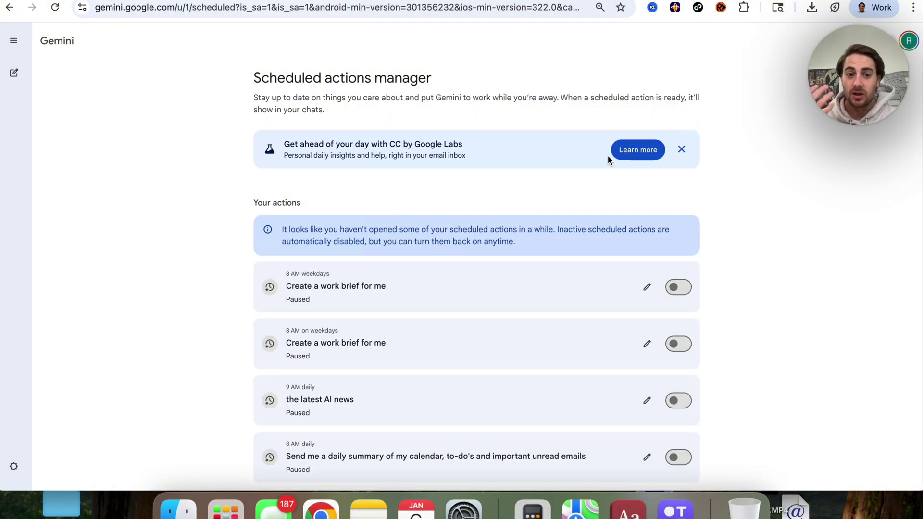
pyautogui.click(390, 295)
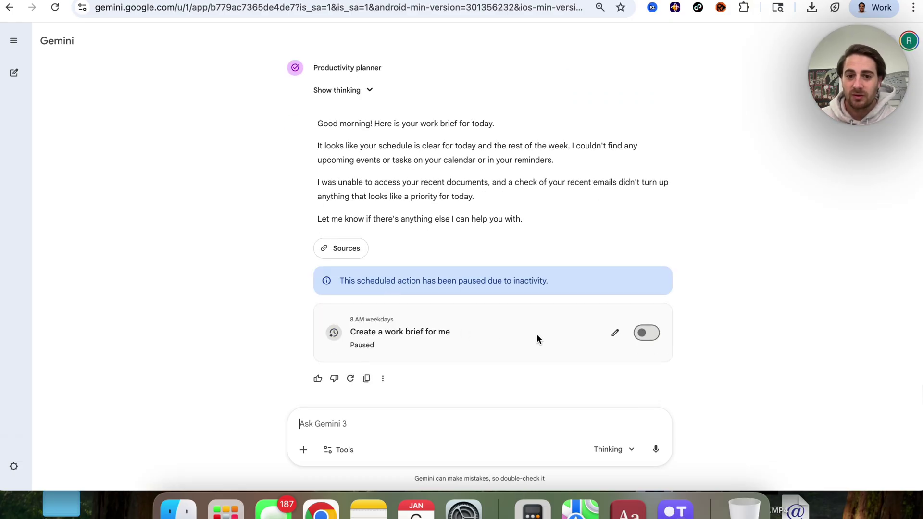
# Open the work brief action for editing and review its instructions, frequency choices and weekday choices.
pyautogui.click(615, 333)
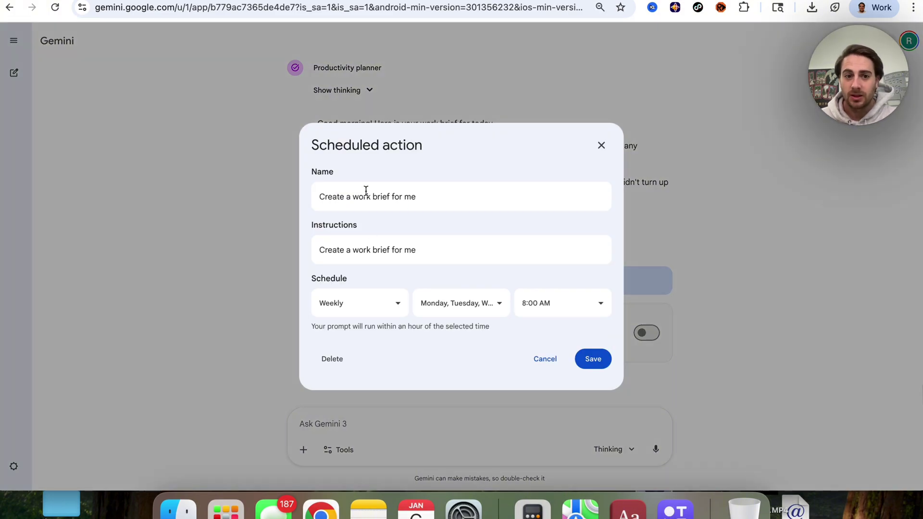
pyautogui.click(360, 251)
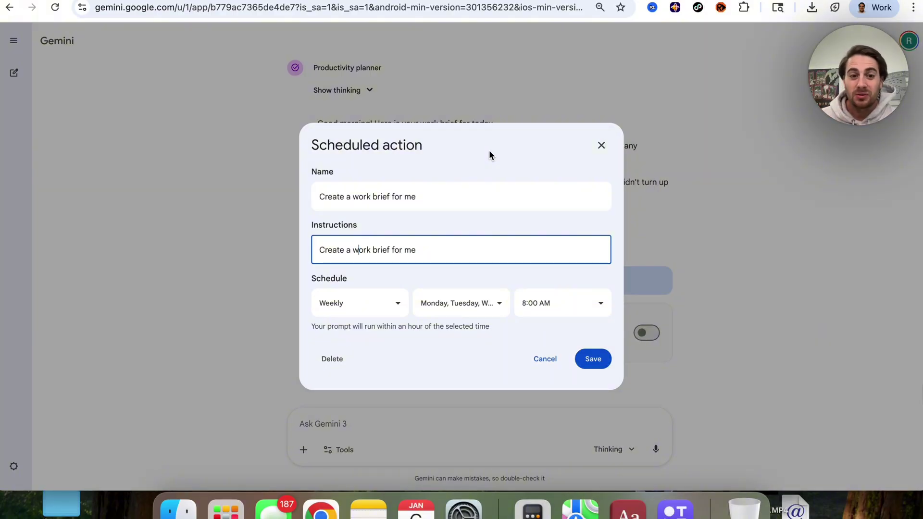
pyautogui.click(375, 305)
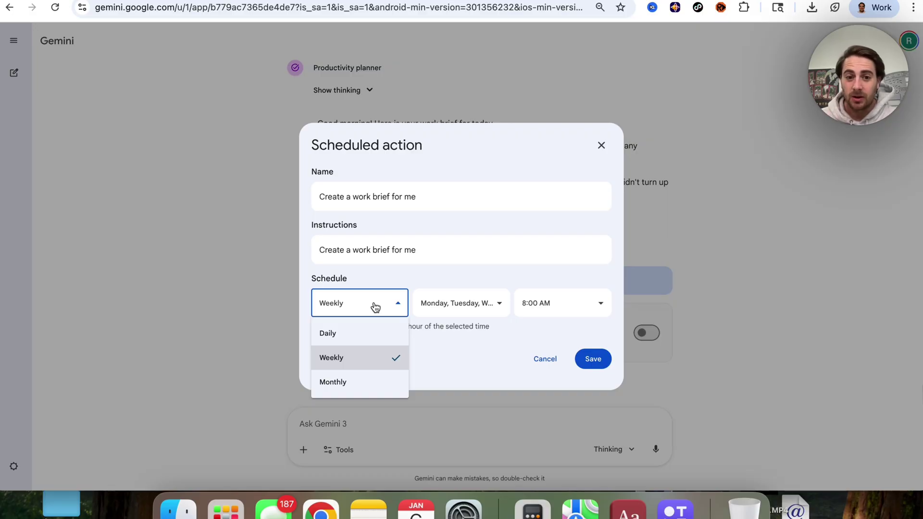
pyautogui.click(457, 303)
pyautogui.click(459, 304)
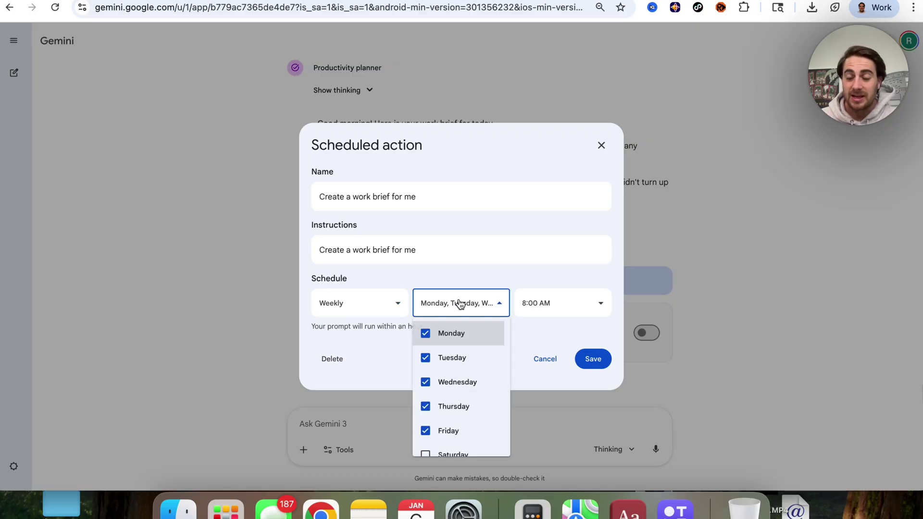
pyautogui.scroll(-1, 462, 390)
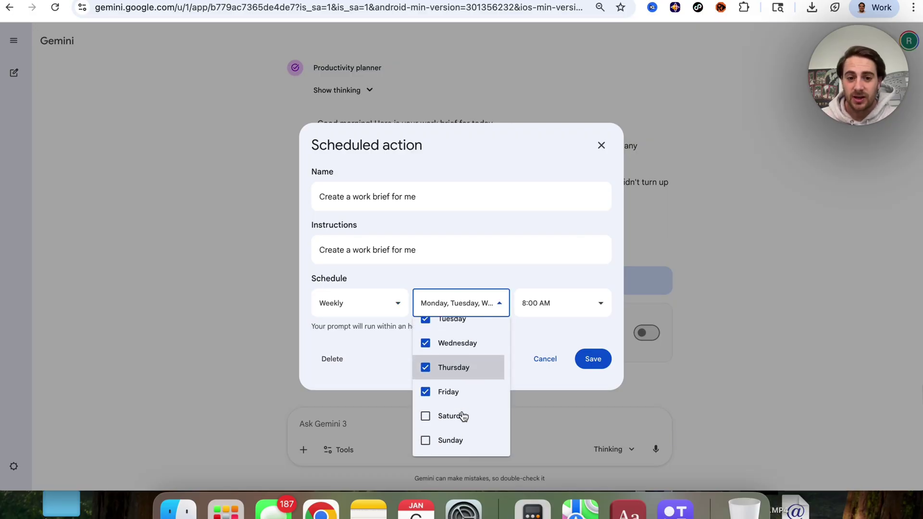
pyautogui.click(452, 387)
pyautogui.click(448, 392)
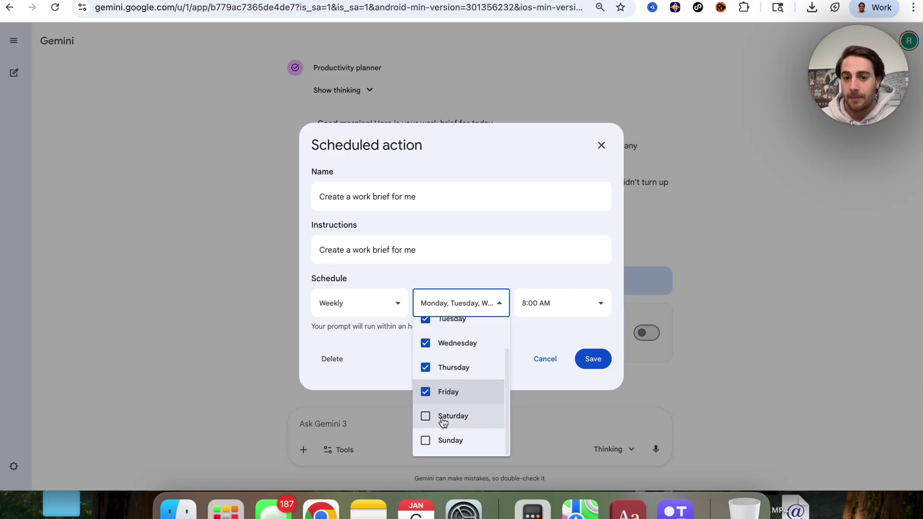
# Review the run time choices for the scheduled action and close its settings without saving.
pyautogui.click(564, 303)
pyautogui.click(564, 304)
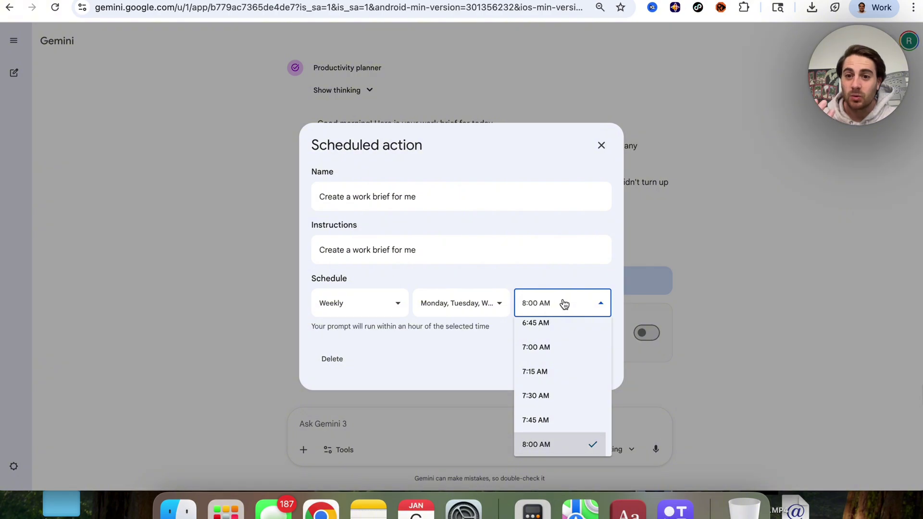
pyautogui.click(217, 307)
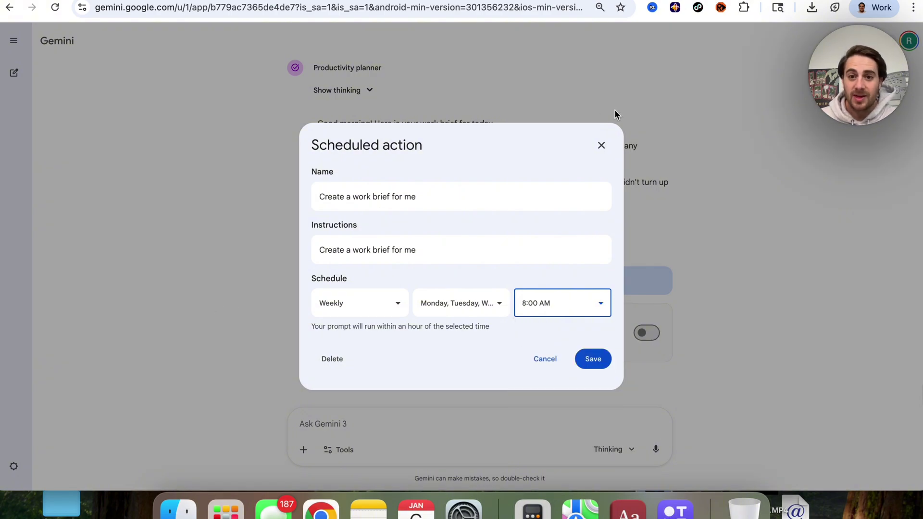
pyautogui.click(594, 147)
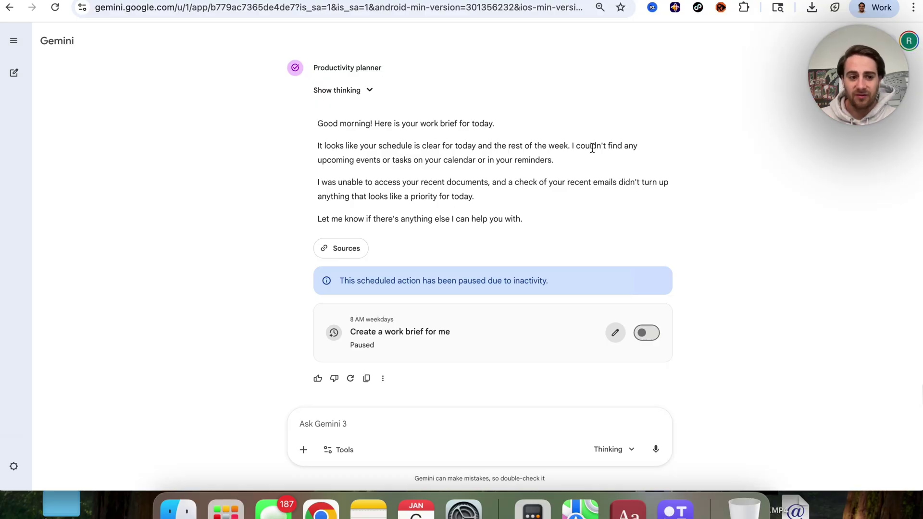
# Open the Connected Apps settings and examine the available Productivity, Media, Learning and Other integrations.
pyautogui.click(12, 466)
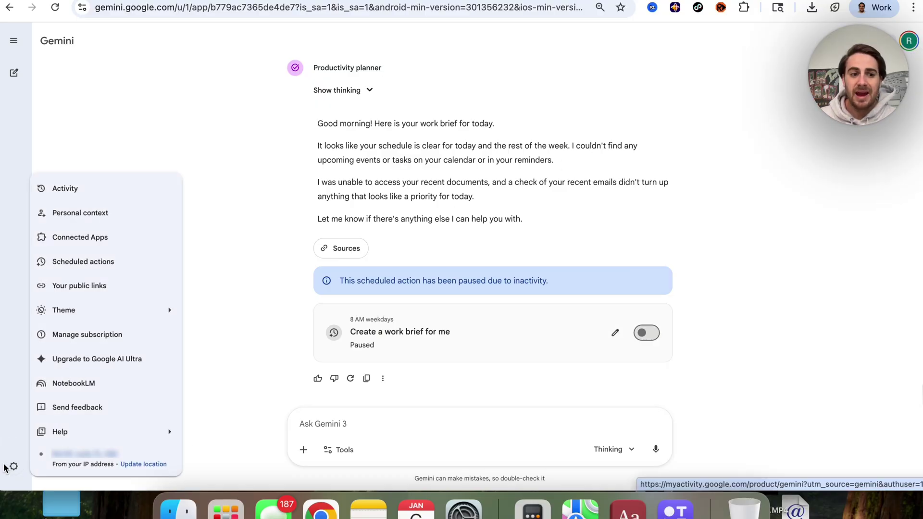
pyautogui.click(107, 243)
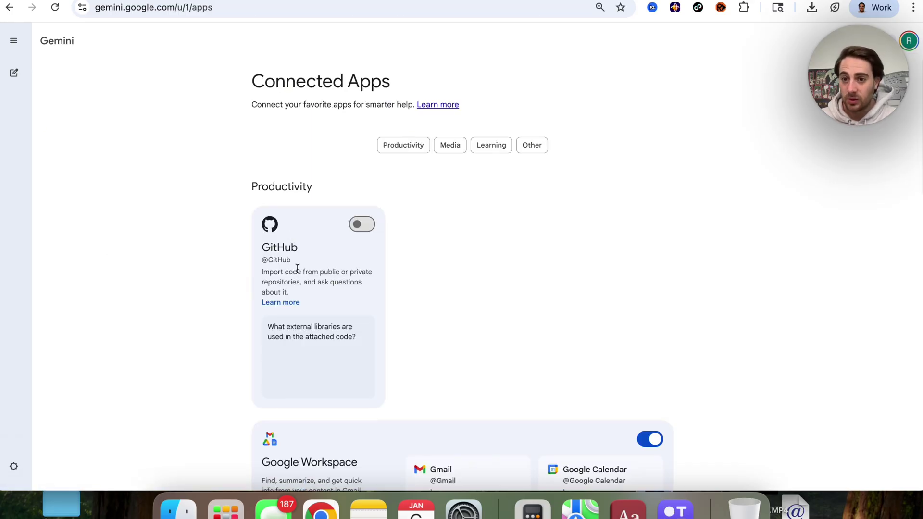
pyautogui.scroll(-2, 298, 268)
pyautogui.scroll(-3, 309, 188)
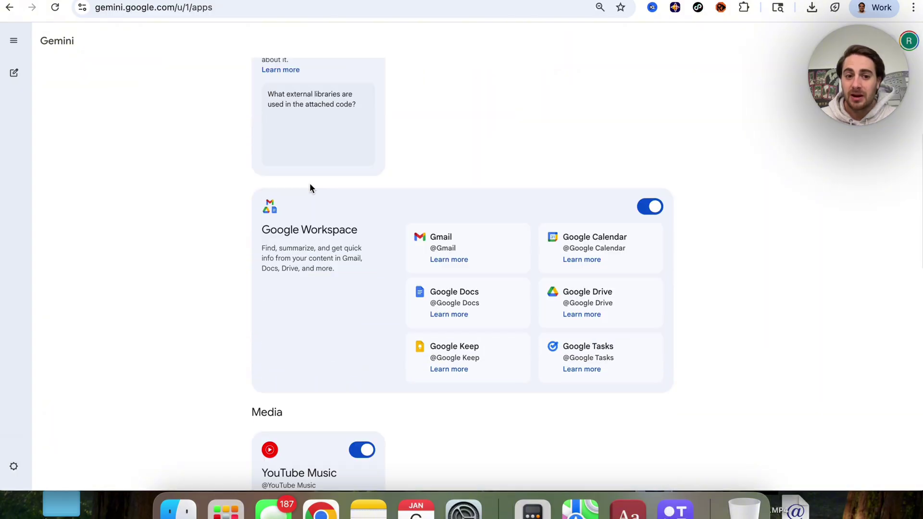
pyautogui.scroll(-4, 344, 288)
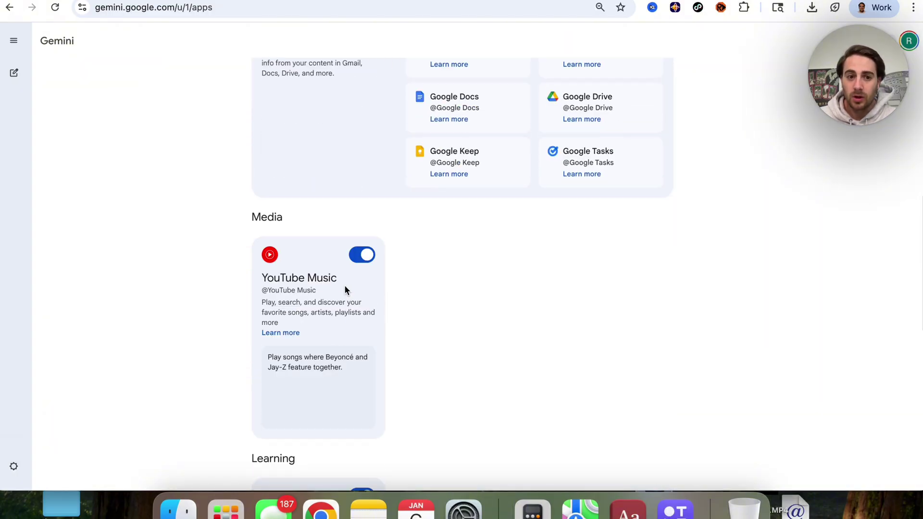
pyautogui.scroll(-3, 300, 298)
pyautogui.scroll(-5, 327, 385)
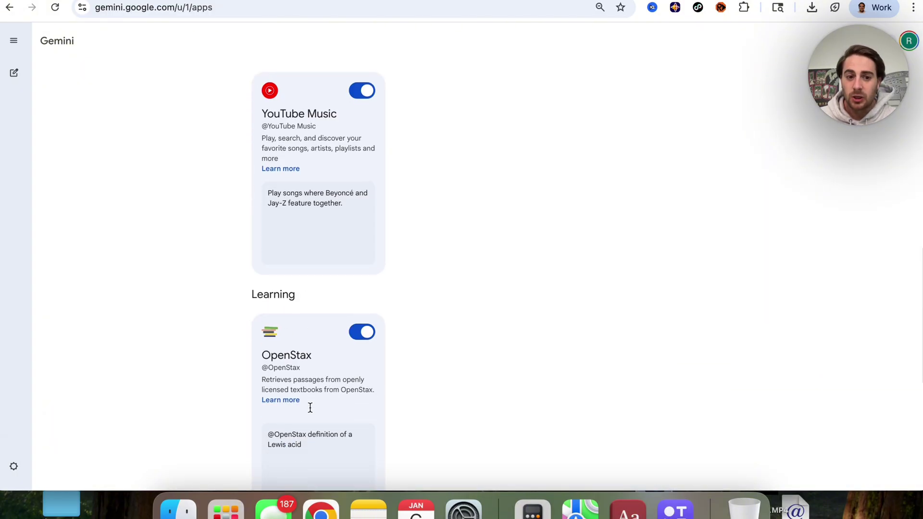
pyautogui.scroll(-2, 274, 394)
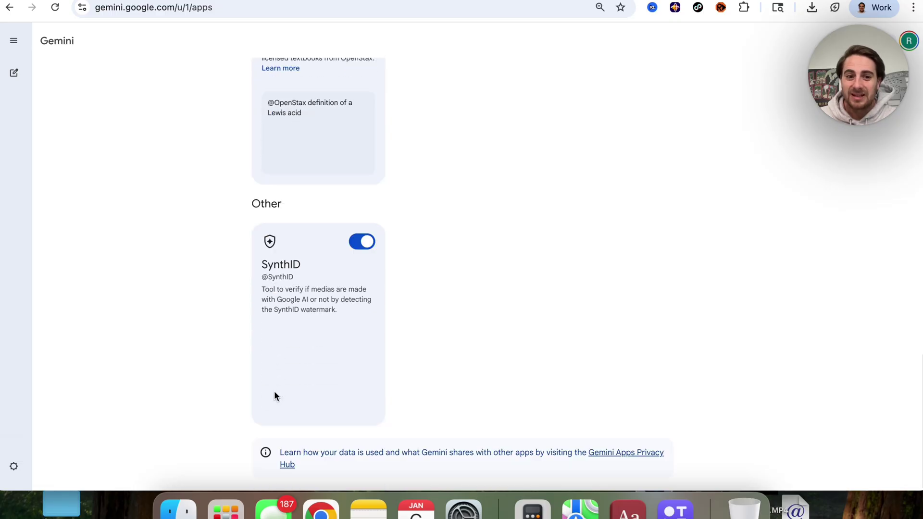
pyautogui.scroll(15, 274, 394)
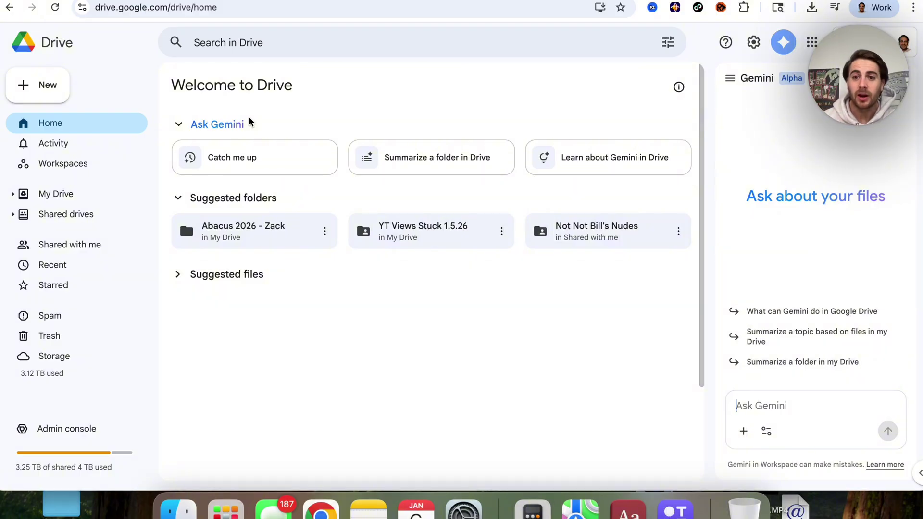
# In Google Drive, ask Gemini the suggested question about what it can do in Google Drive and read through the answer.
pyautogui.click(788, 313)
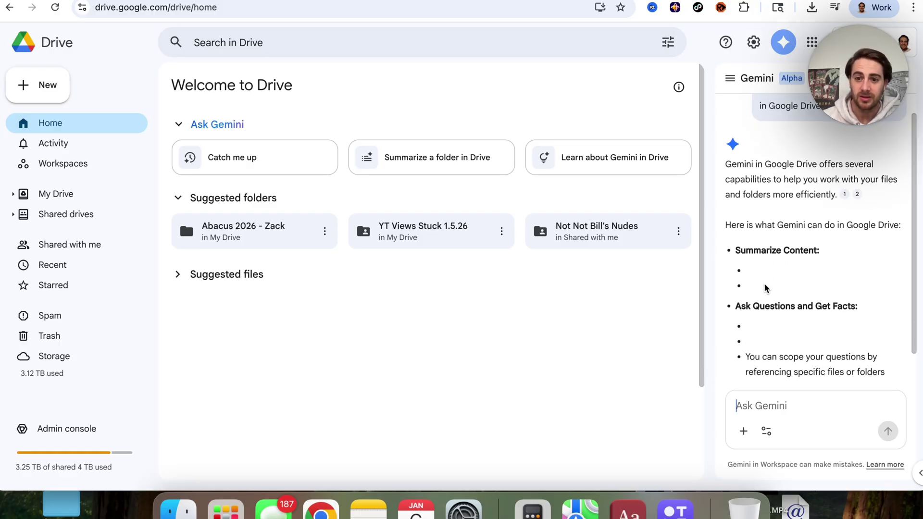
pyautogui.tripleClick(753, 251)
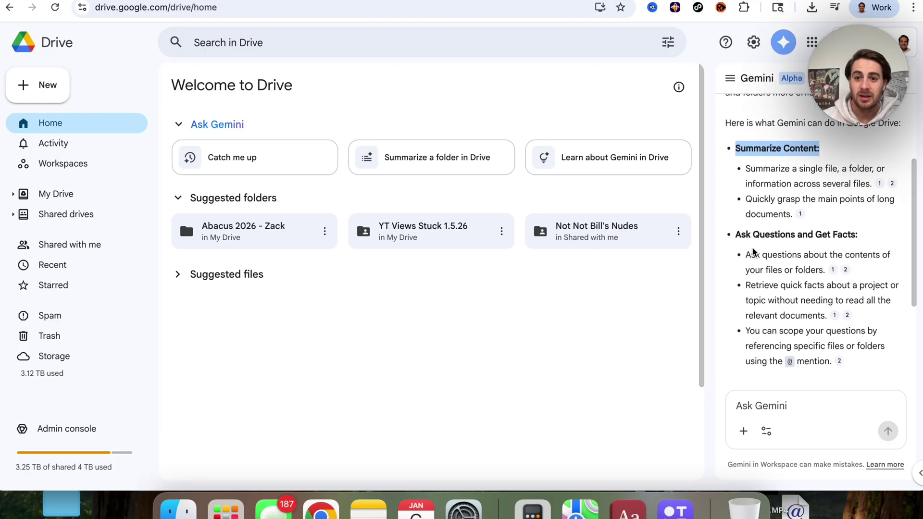
pyautogui.tripleClick(759, 234)
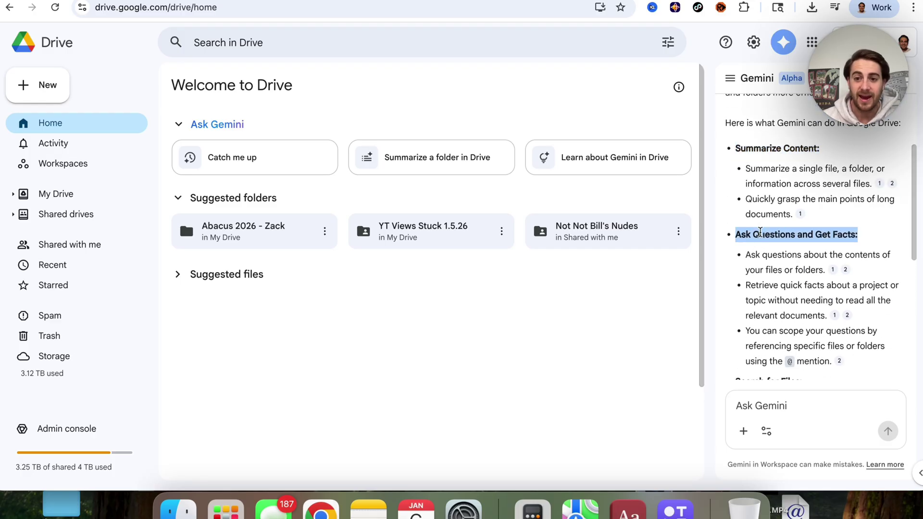
pyautogui.scroll(-2, 760, 233)
pyautogui.scroll(-5, 753, 285)
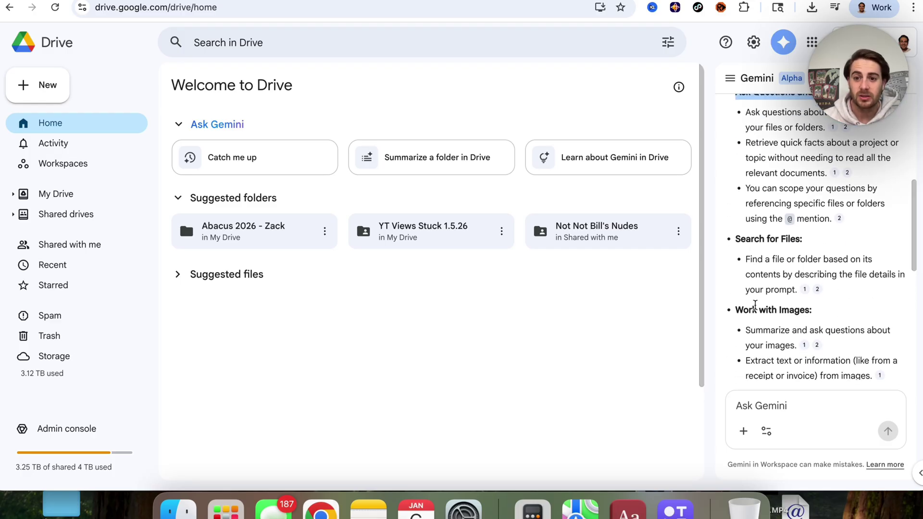
pyautogui.scroll(-3, 755, 306)
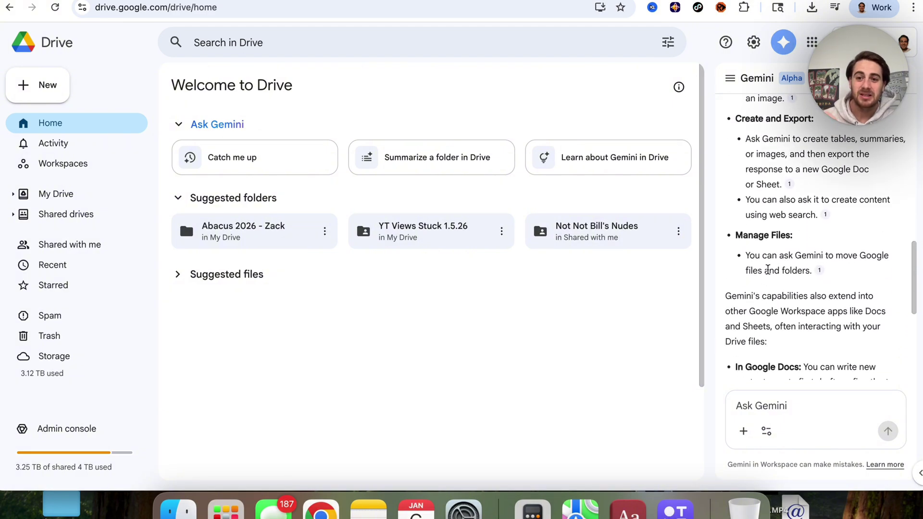
pyautogui.scroll(-2, 768, 270)
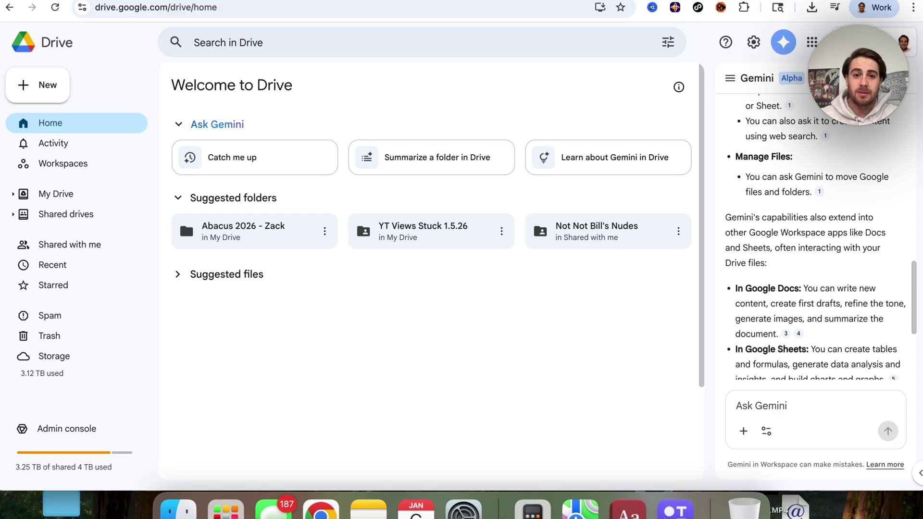
# In a new browser tab, find and open the Long Form YouTube Plan document in Google Docs.
pyautogui.press('super+t')
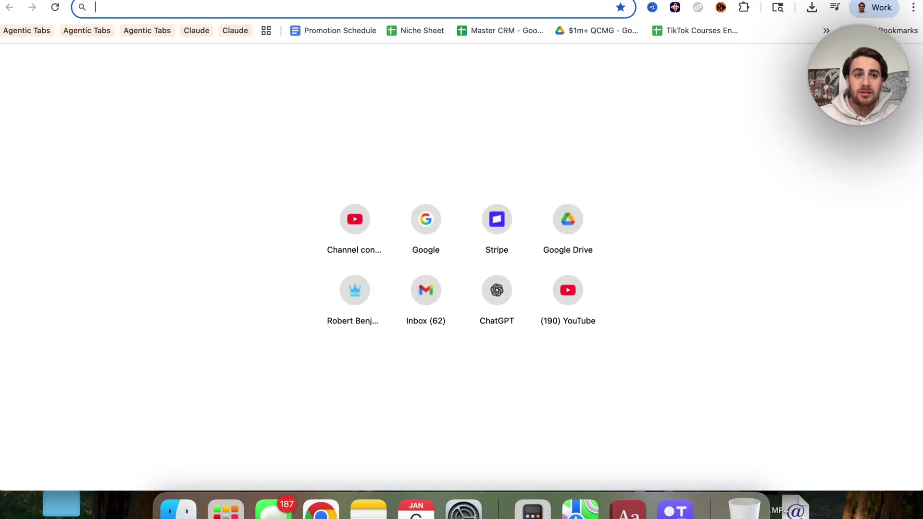
pyautogui.write('docs')
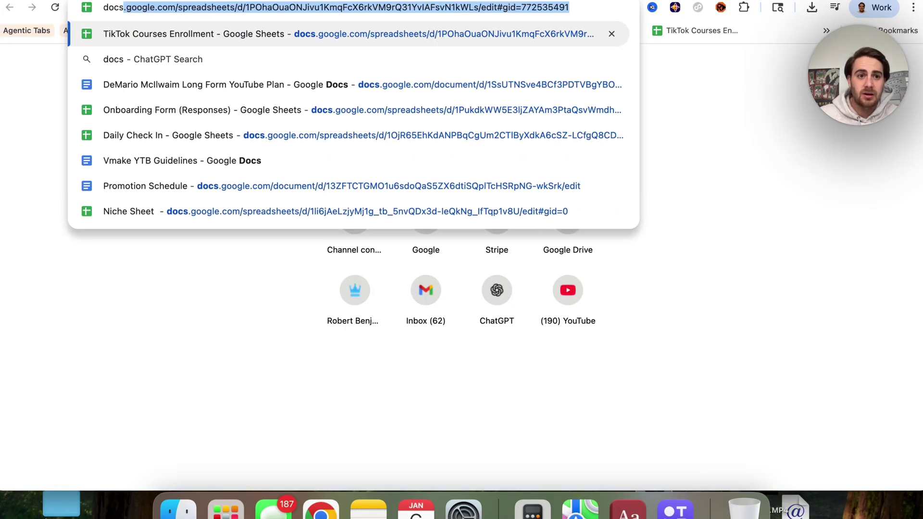
pyautogui.press('Down')
pyautogui.press('Down')
pyautogui.press('Return')
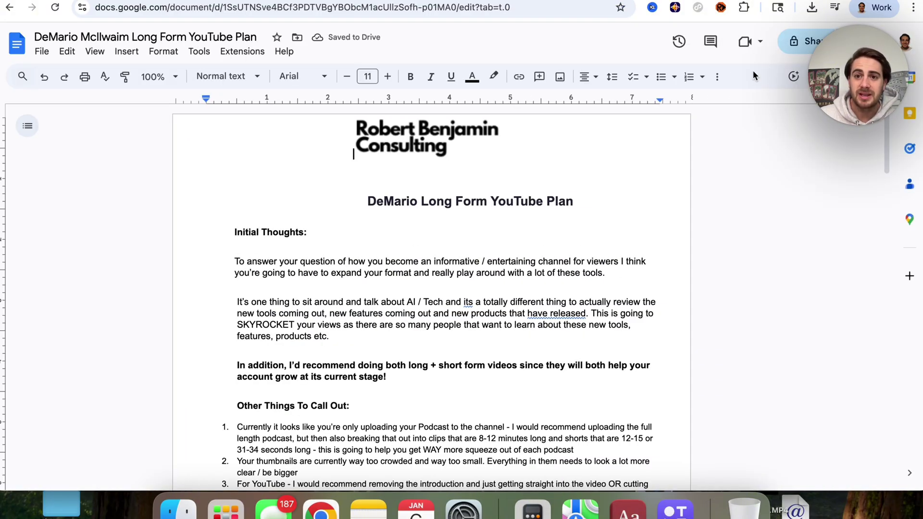
# Show the Gemini assistant beside the document and select the Initial Thoughts paragraph starting "It's one thing to sit around".
pyautogui.click(794, 77)
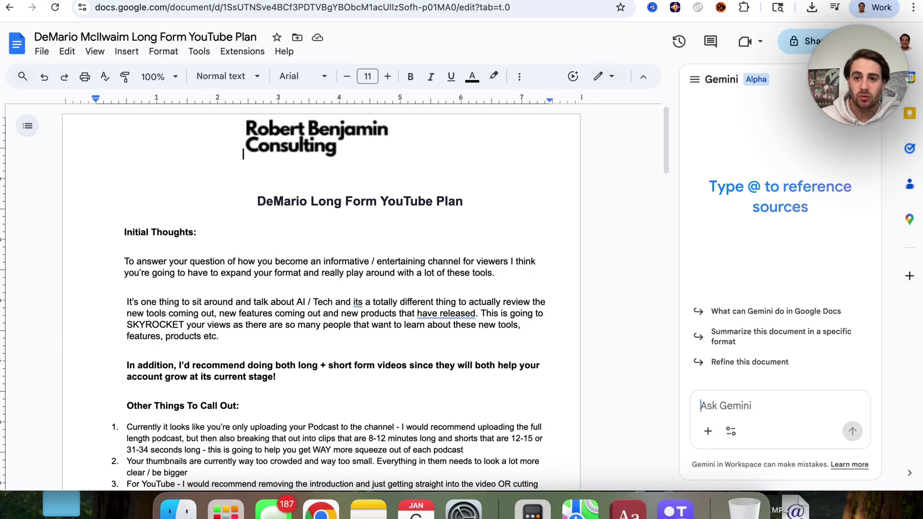
pyautogui.tripleClick(226, 293)
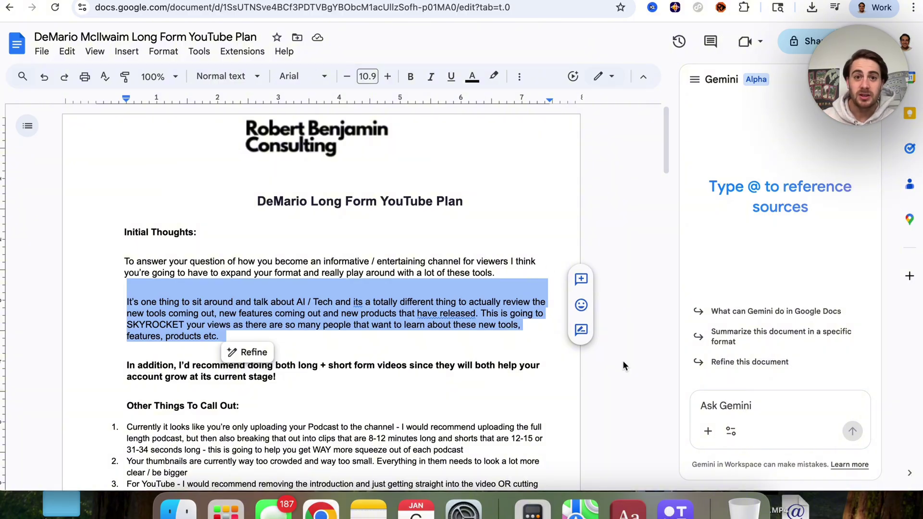
# Switch to the Gemini web app and open its Personal context settings.
pyautogui.hotkey('ctrl', 'Tab')
pyautogui.click(14, 467)
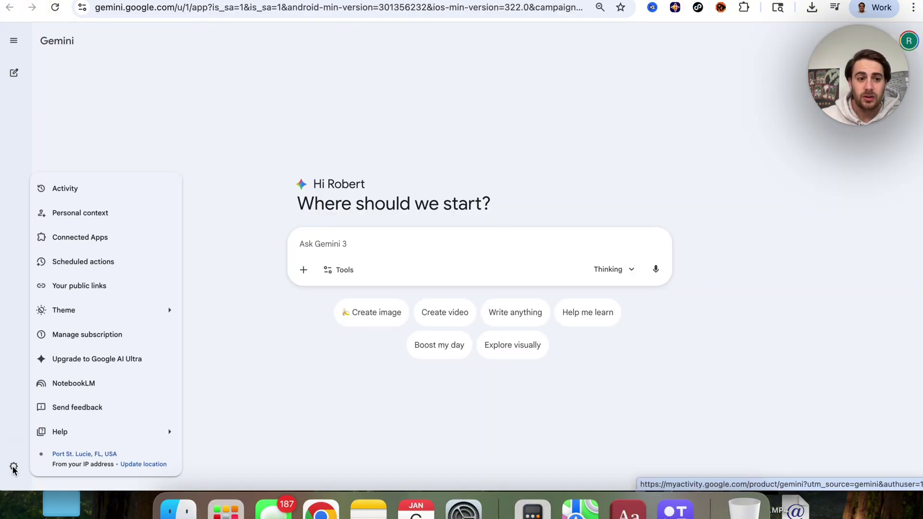
pyautogui.click(94, 215)
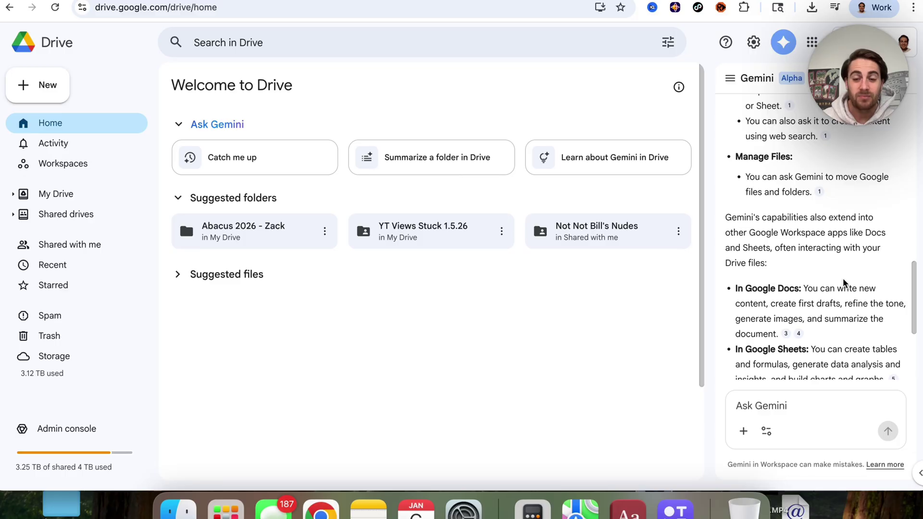
# In Google Drive, have Gemini summarize the suggested Abacus 2026 folder.
pyautogui.click(308, 236)
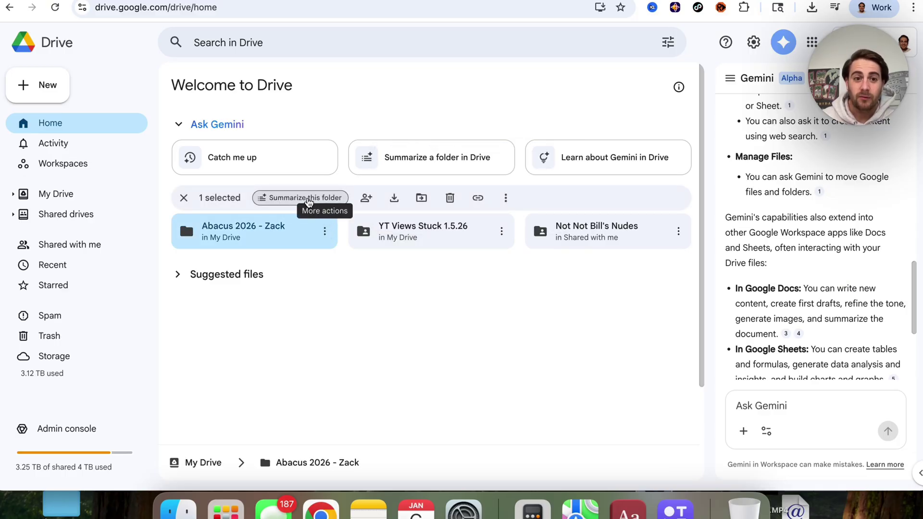
pyautogui.click(308, 199)
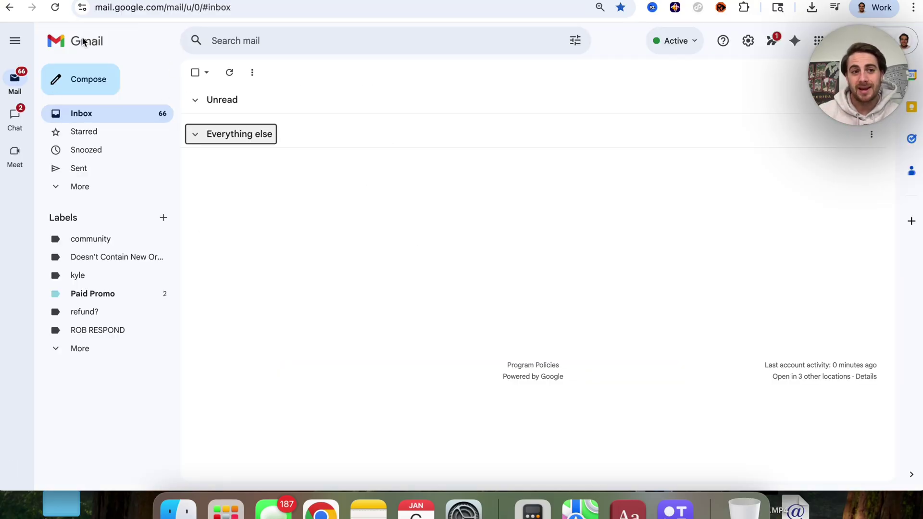
# From Gmail, open Workspace Studio and view its Email boosters flow templates.
pyautogui.click(773, 45)
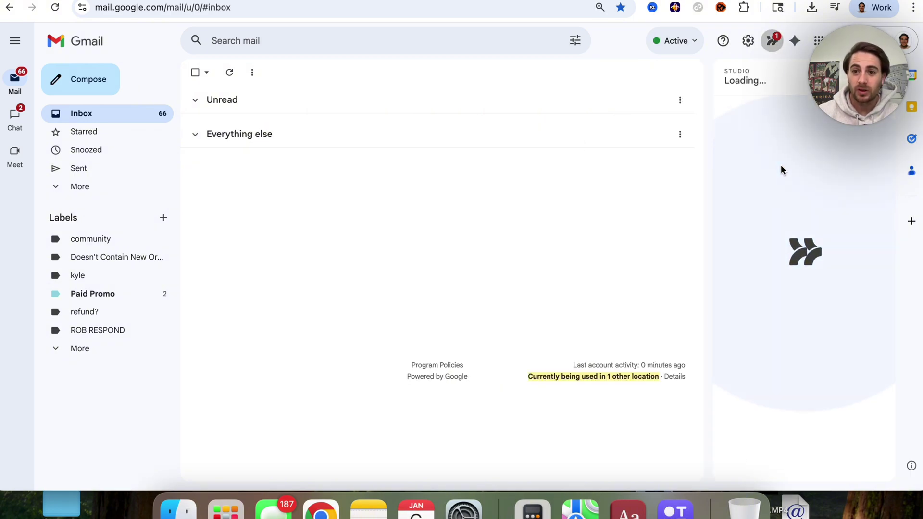
pyautogui.click(784, 455)
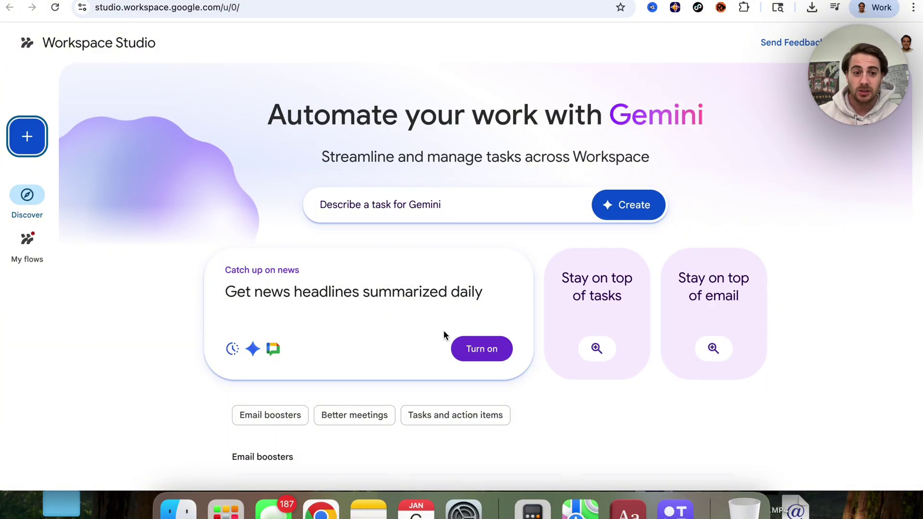
pyautogui.scroll(-5, 431, 352)
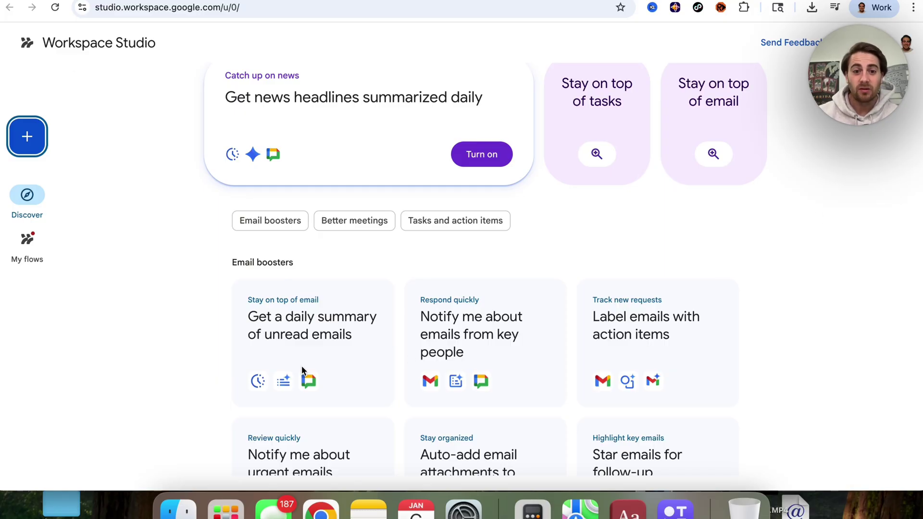
pyautogui.scroll(-2, 302, 366)
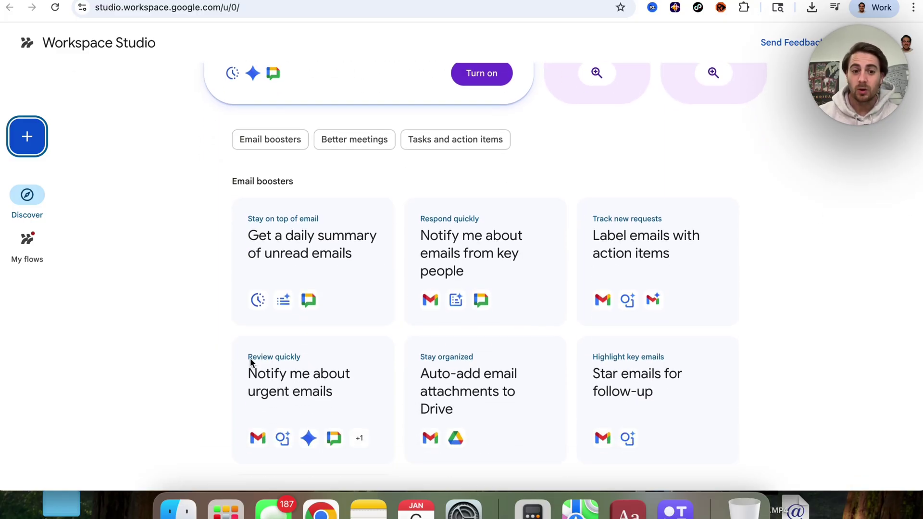
# Look through the flow templates for Better meetings and for Tasks and action items.
pyautogui.click(341, 140)
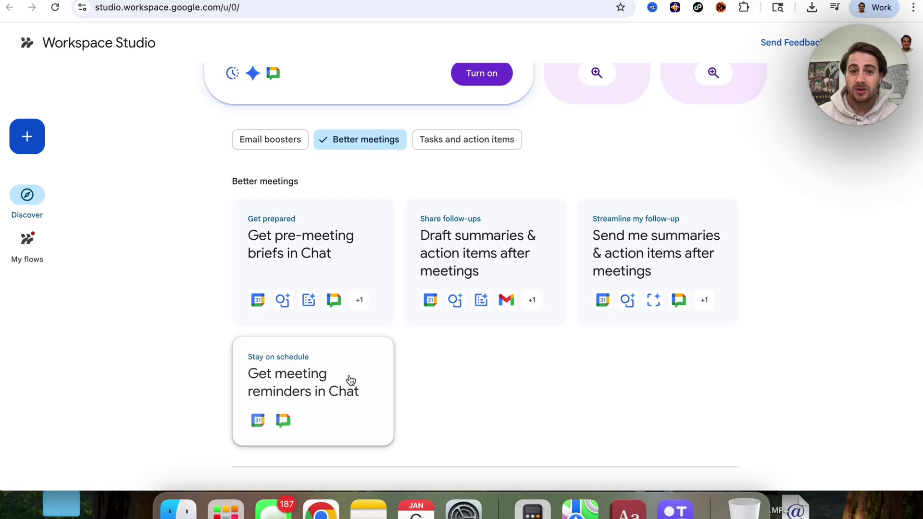
pyautogui.click(478, 139)
pyautogui.scroll(-7, 483, 219)
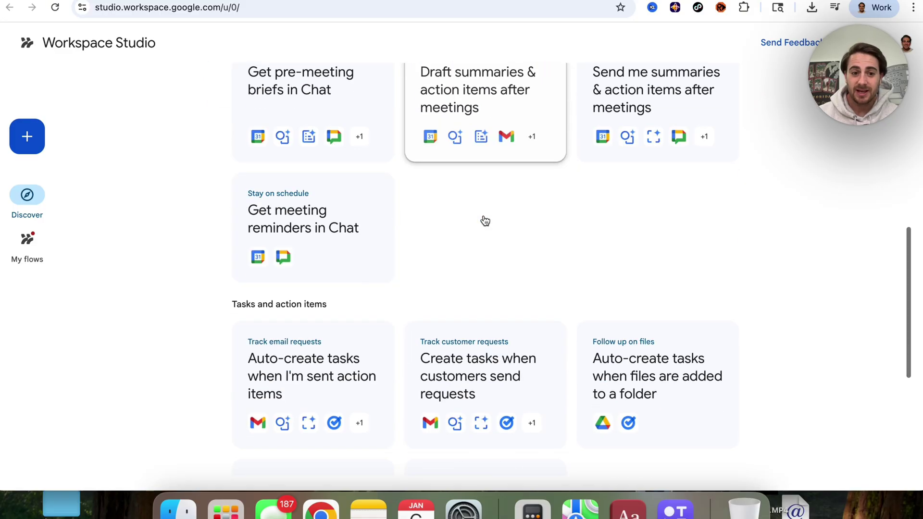
pyautogui.scroll(-2, 485, 219)
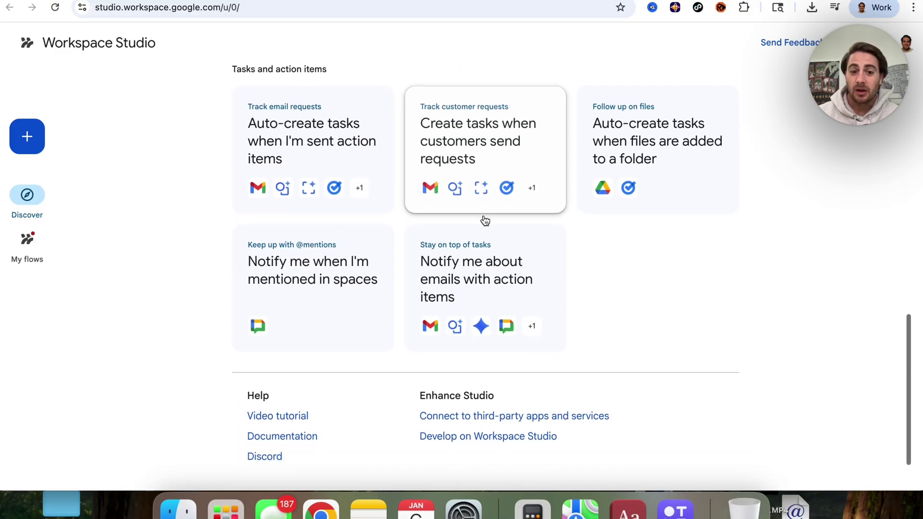
pyautogui.scroll(3, 400, 234)
# Create a new flow with the starter "When I get an email" for all emails and the Gmail action "Draft a reply".
pyautogui.click(42, 142)
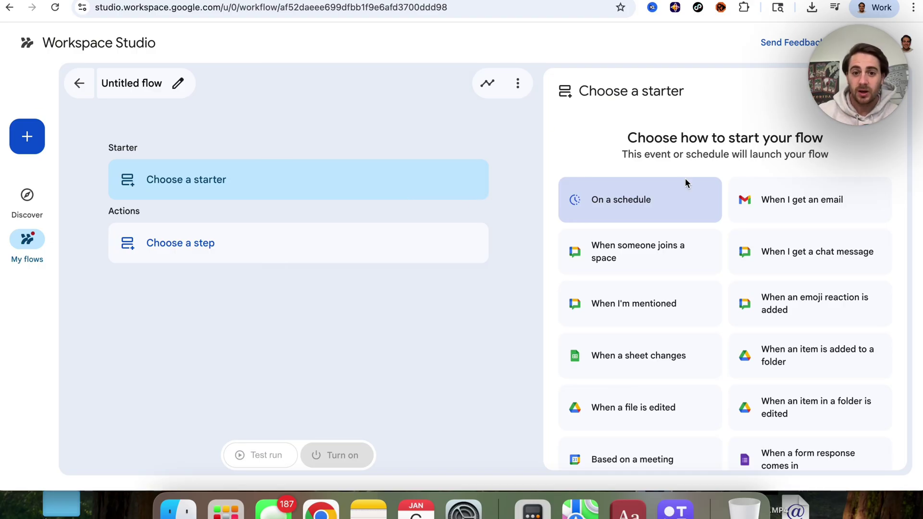
pyautogui.click(817, 206)
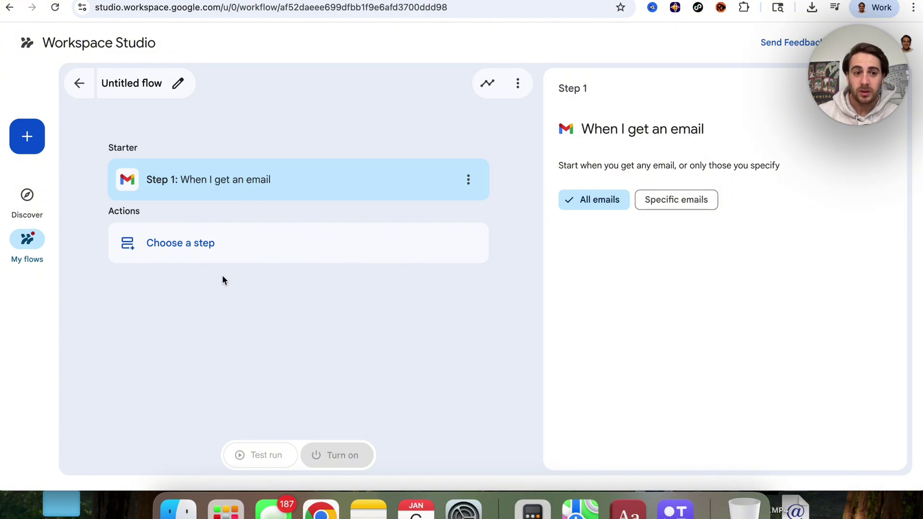
pyautogui.click(200, 251)
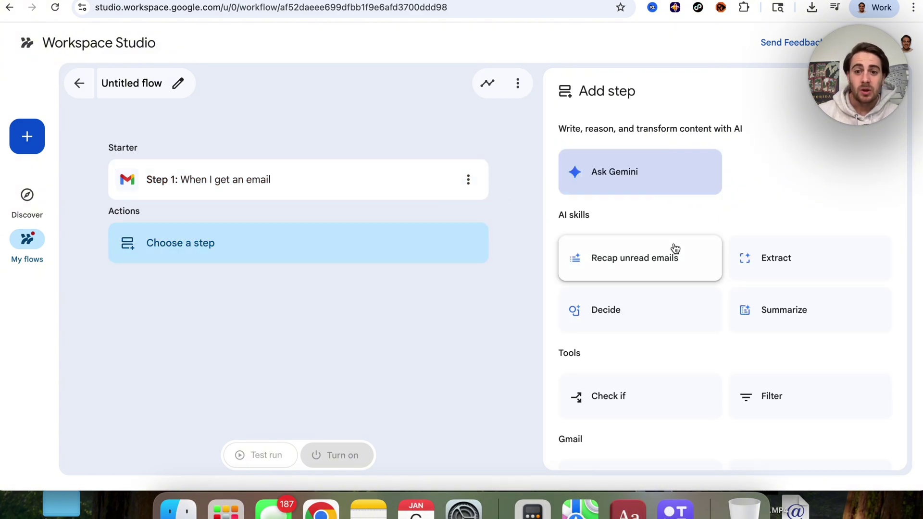
pyautogui.scroll(-1, 674, 246)
pyautogui.scroll(-4, 674, 247)
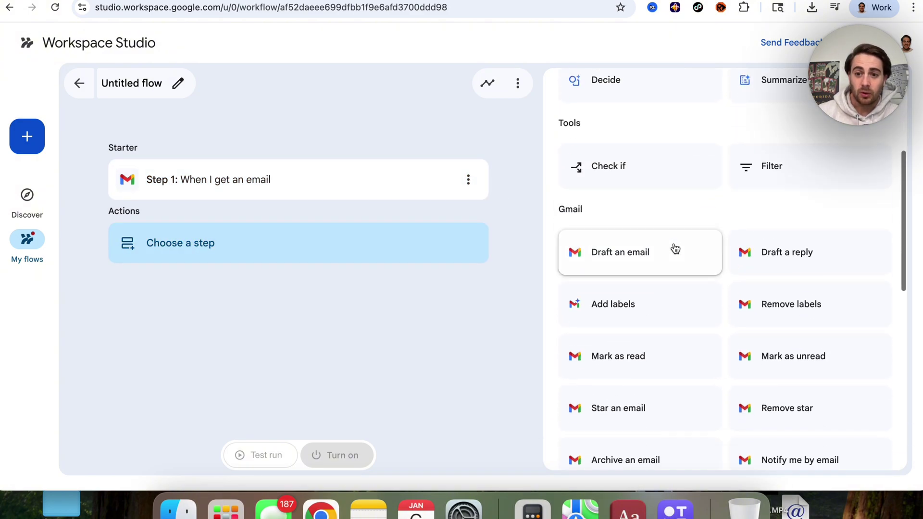
pyautogui.scroll(-1, 792, 267)
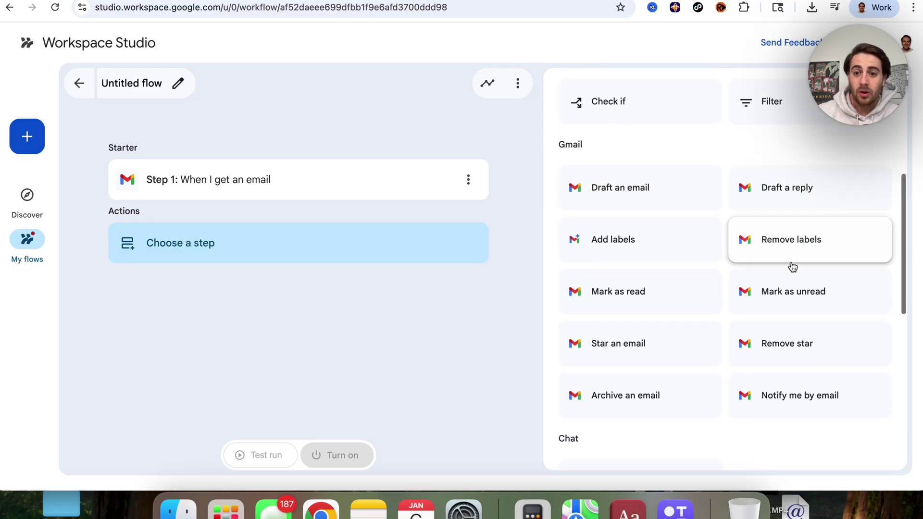
pyautogui.click(785, 210)
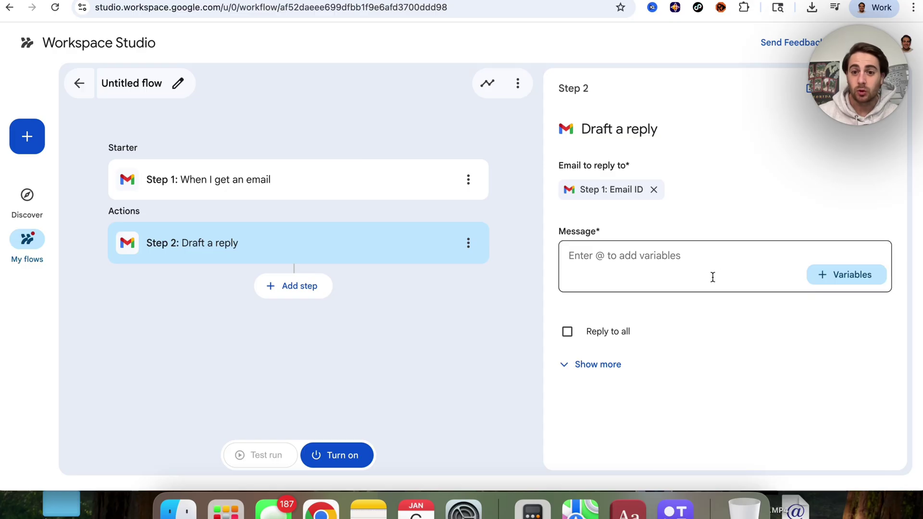
# Examine the variables available for the reply message and expand the step's additional Cc and Bcc fields.
pyautogui.click(637, 258)
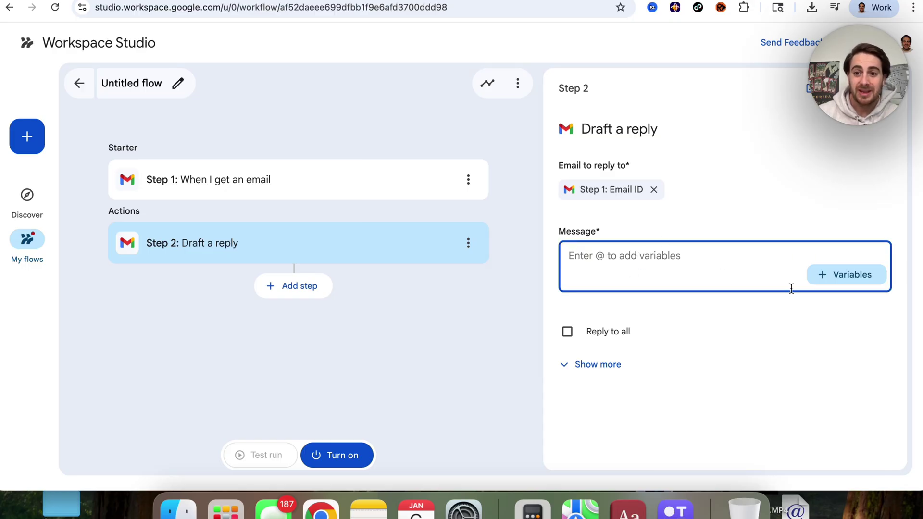
pyautogui.click(823, 288)
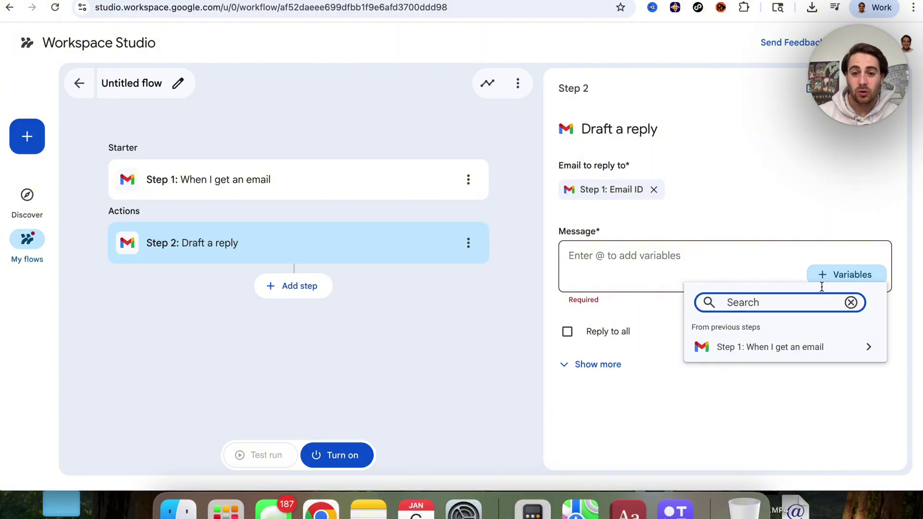
pyautogui.click(619, 365)
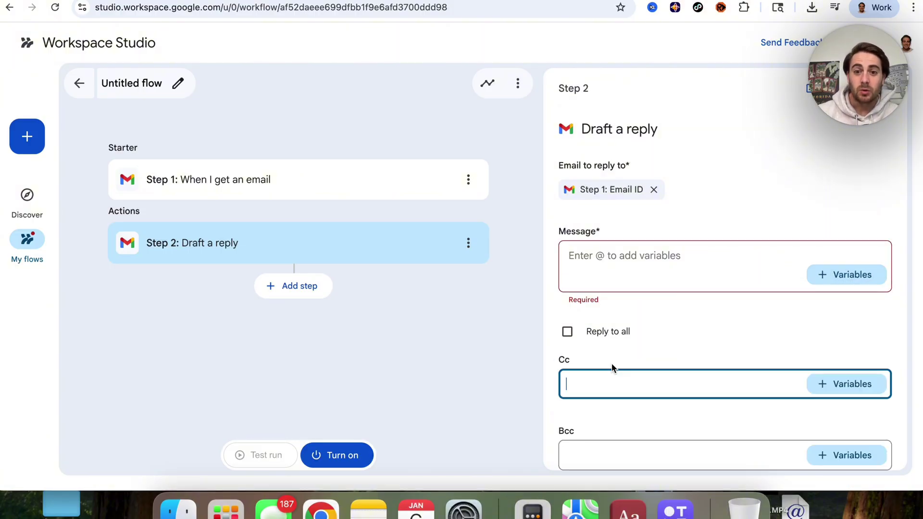
pyautogui.scroll(-2, 657, 370)
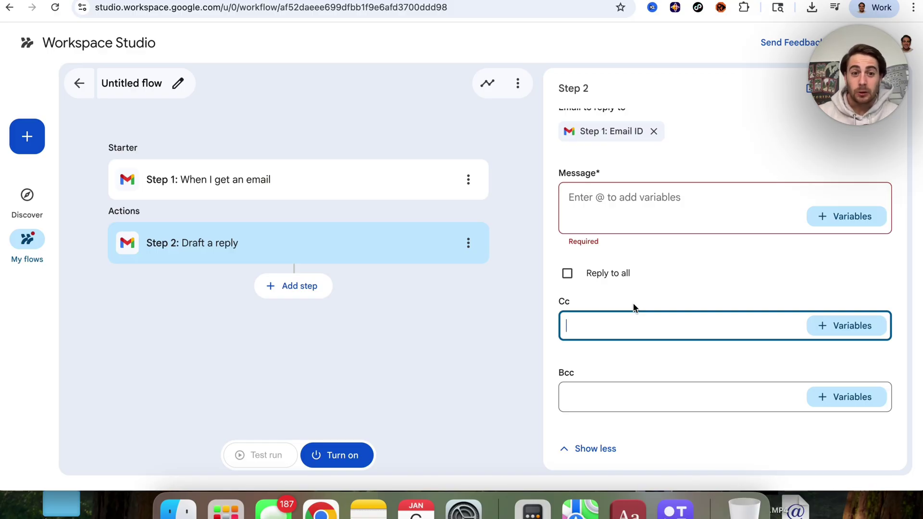
# Start a further step in the flow and look through the available AI, Gmail, Chat, Sheets and Drive actions.
pyautogui.click(296, 295)
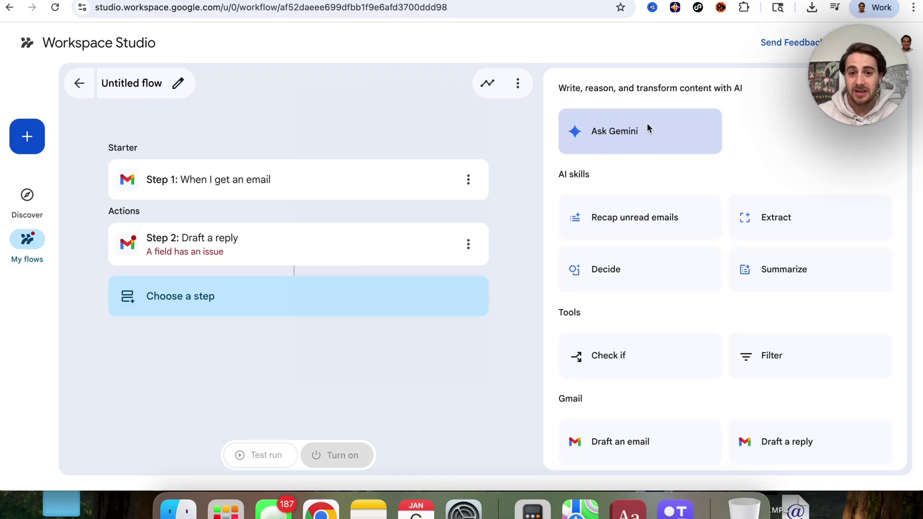
pyautogui.scroll(-4, 617, 207)
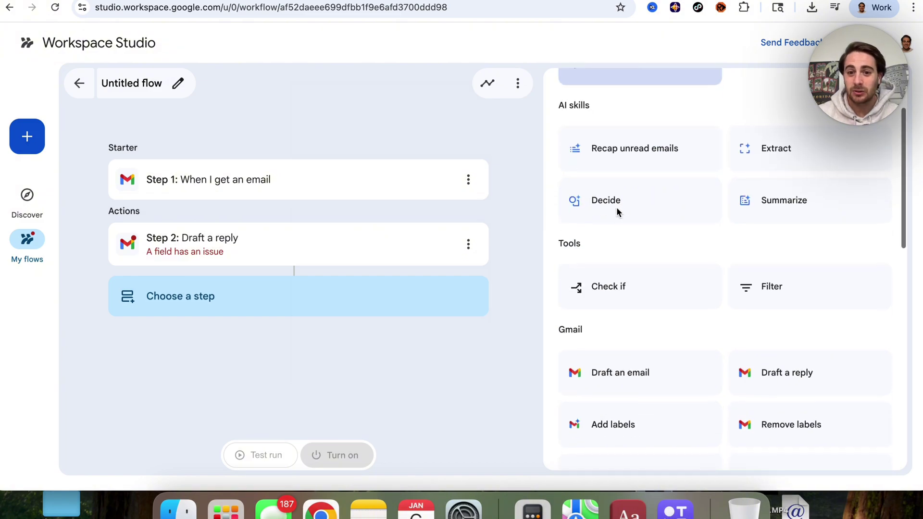
pyautogui.scroll(-8, 618, 256)
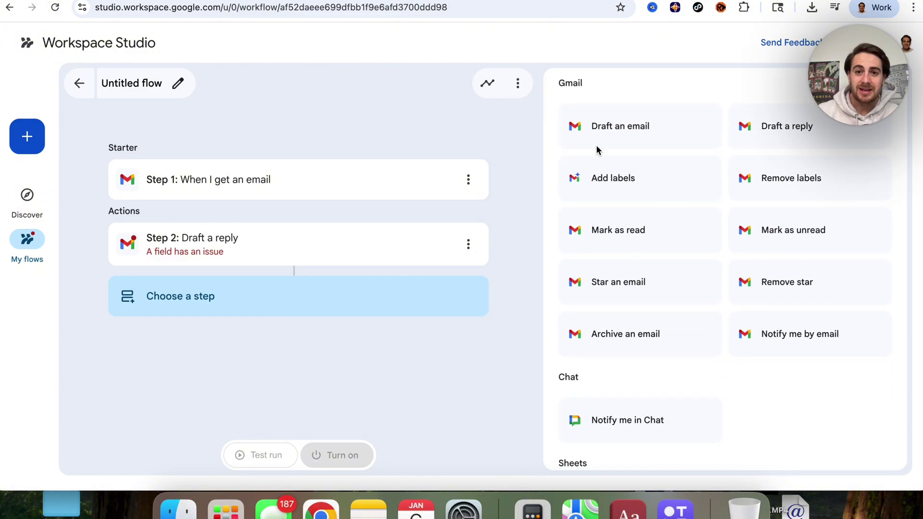
pyautogui.scroll(-7, 596, 149)
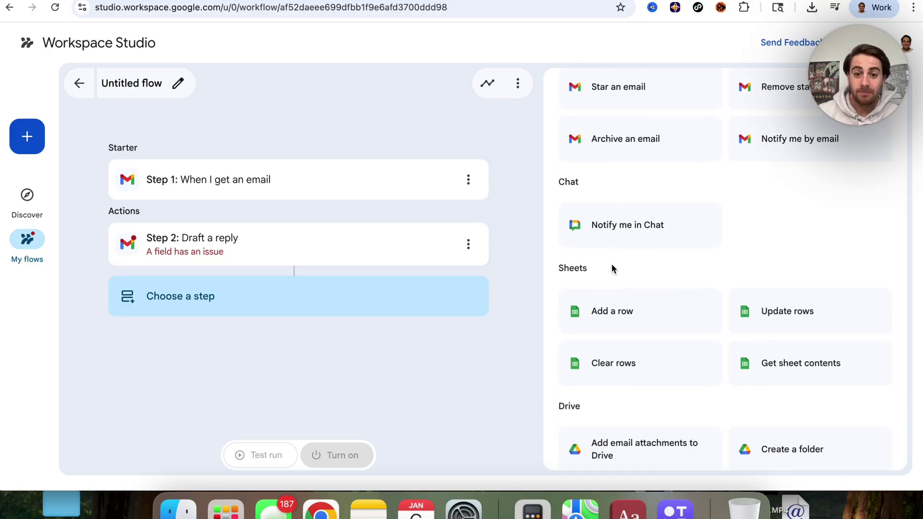
pyautogui.scroll(-6, 613, 268)
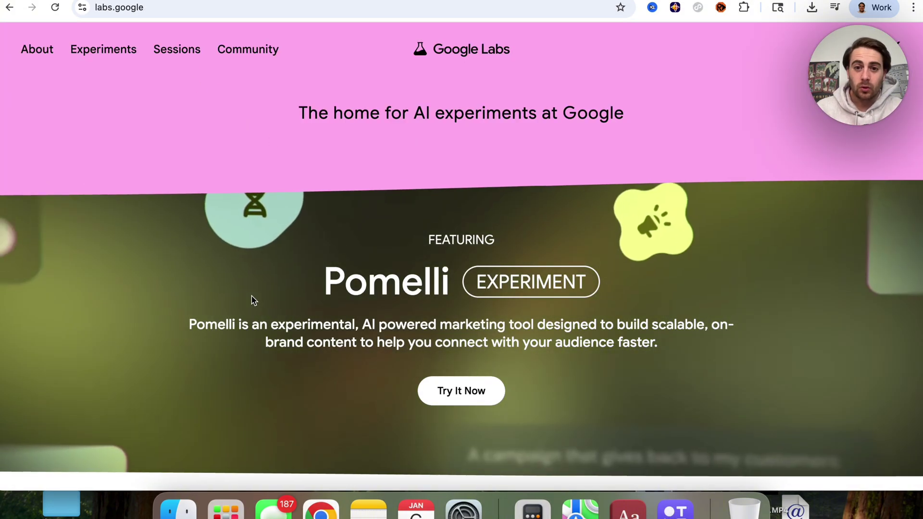
# On the Google Labs site, open the full list of experiments.
pyautogui.scroll(-15, 253, 301)
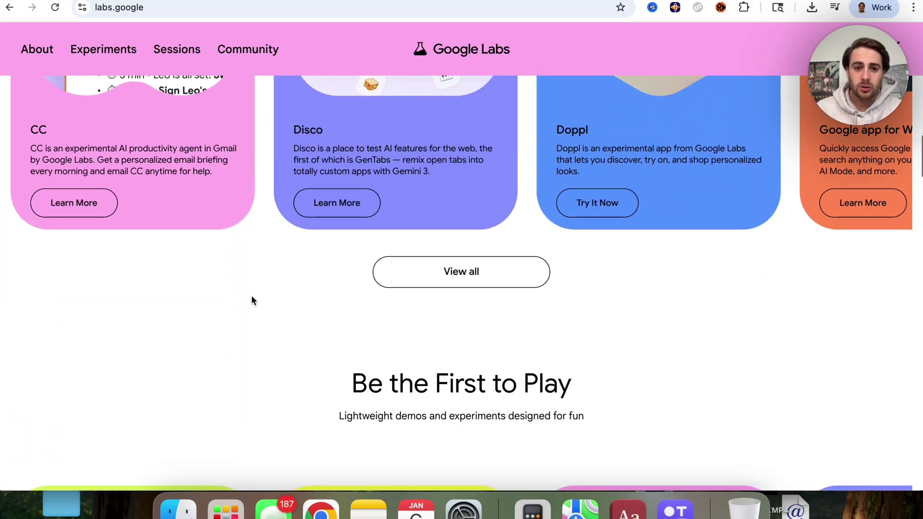
pyautogui.click(457, 264)
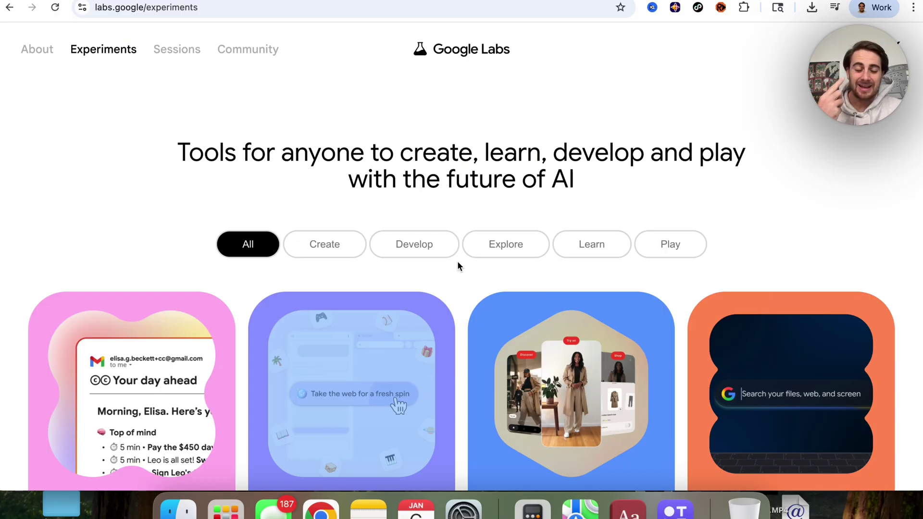
pyautogui.scroll(-5, 377, 342)
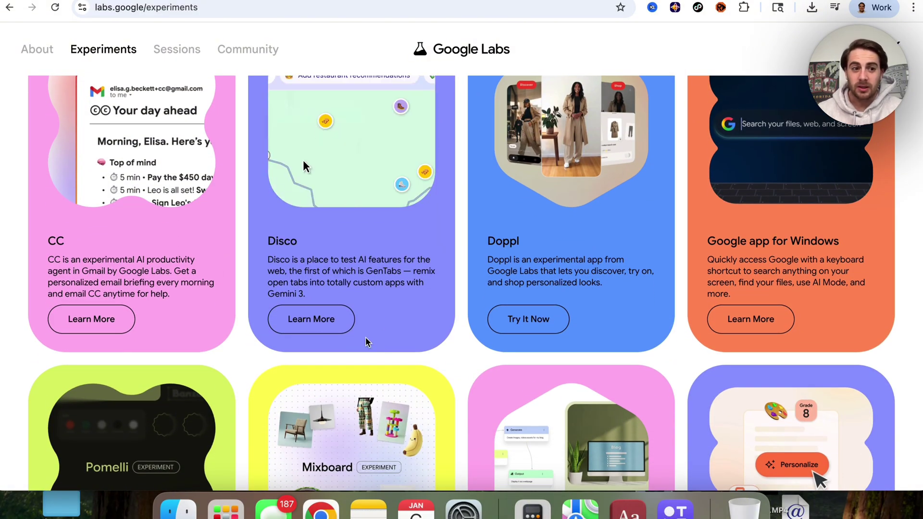
# Highlight the CC experiment's description, view the sample "Your day ahead" briefing on its details page, and close that page.
pyautogui.tripleClick(98, 268)
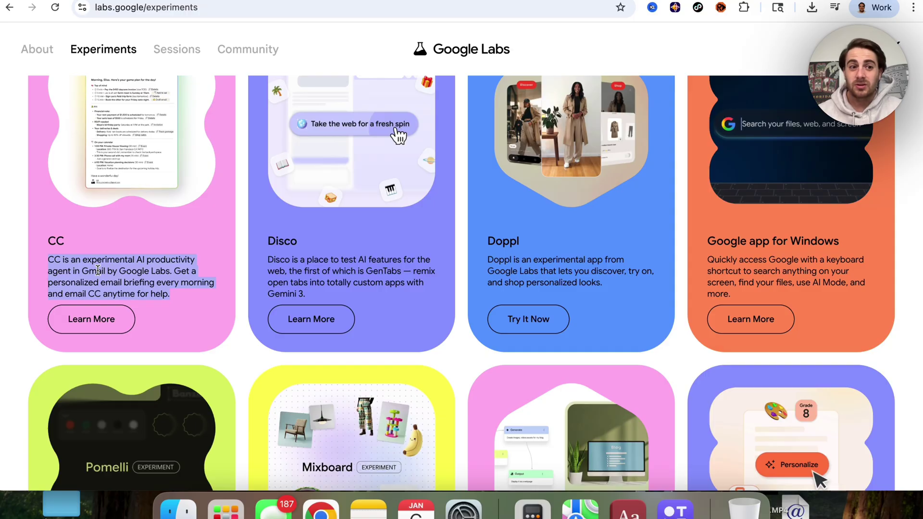
pyautogui.click(92, 319)
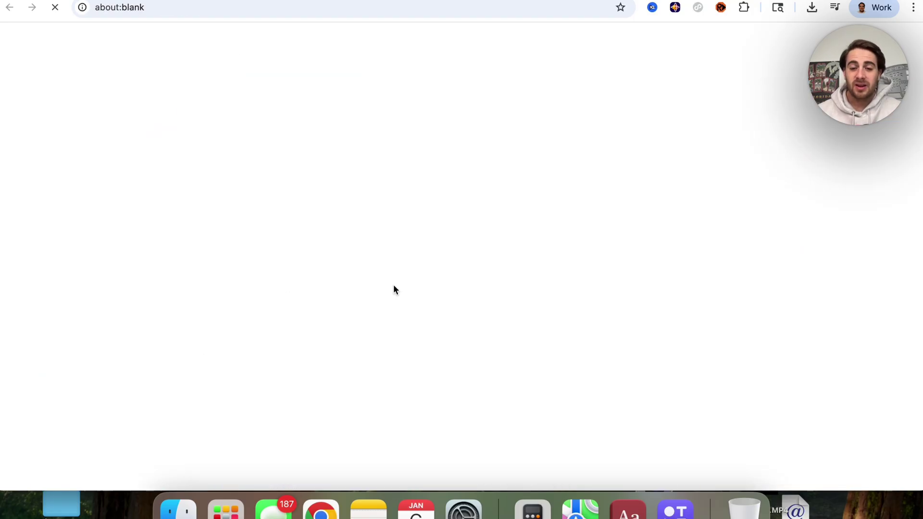
pyautogui.scroll(-5, 511, 379)
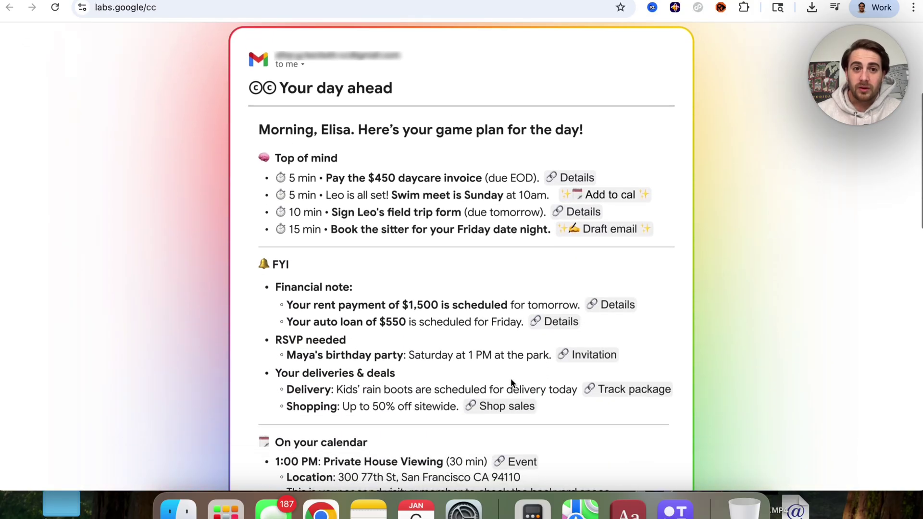
pyautogui.scroll(-1, 511, 378)
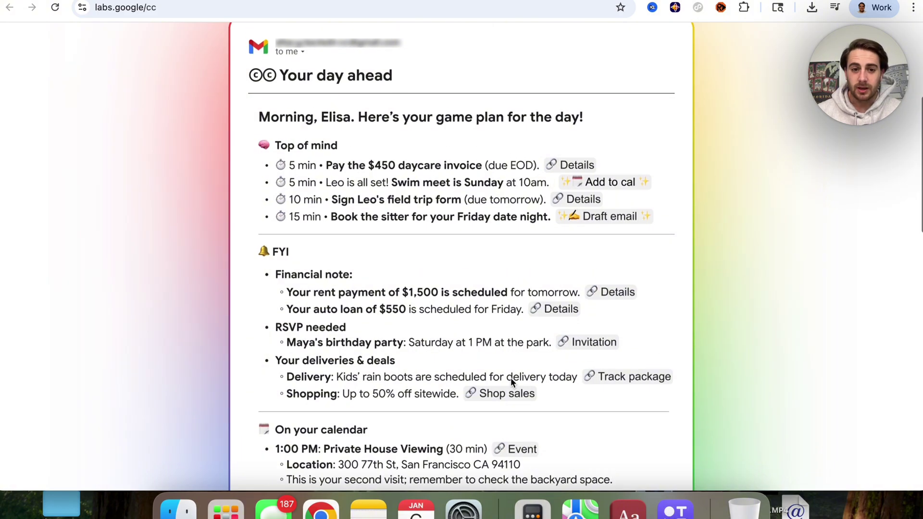
pyautogui.press('super+w')
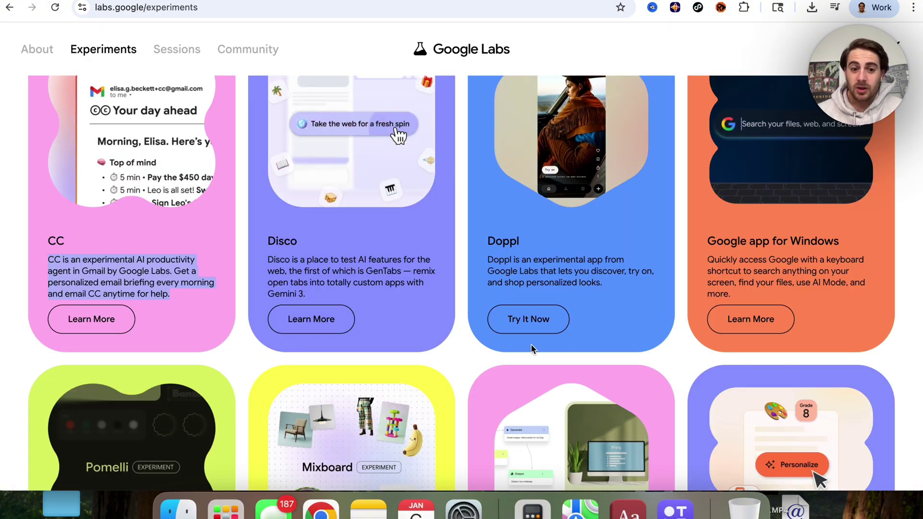
# Expand the experiments list and look through further tools such as Pomelli, Mixboard, Opal, Stax, Flow and Stitch.
pyautogui.scroll(-5, 531, 344)
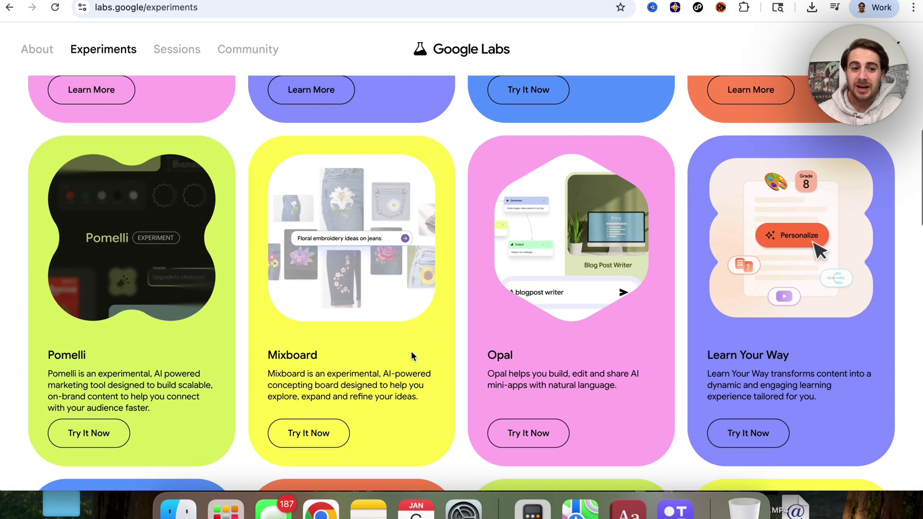
pyautogui.scroll(-2, 411, 356)
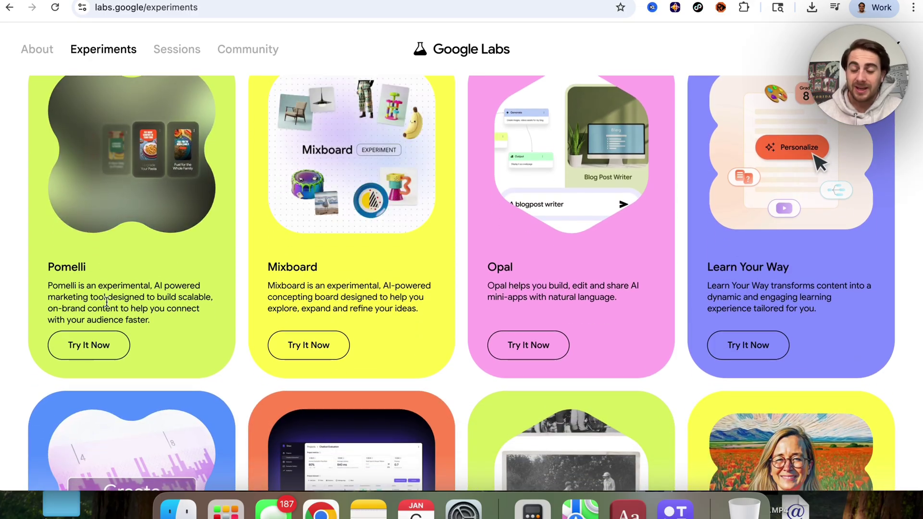
pyautogui.scroll(-5, 107, 303)
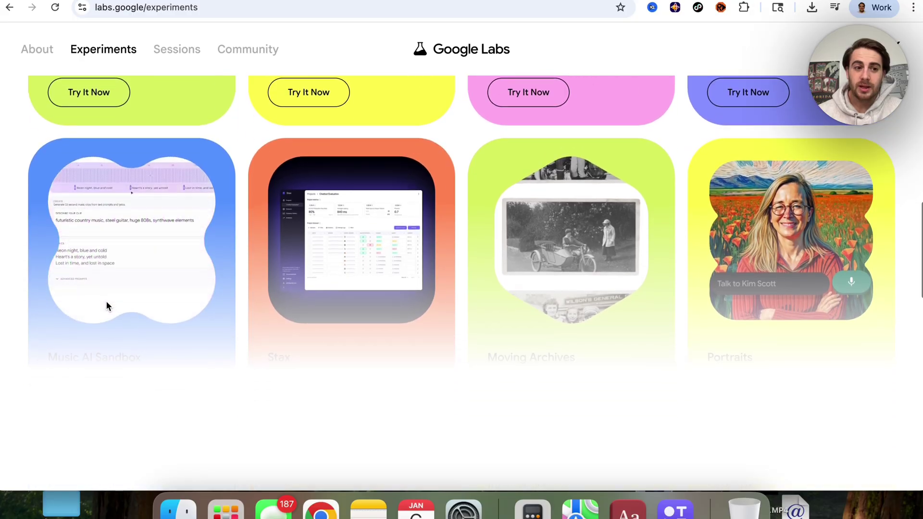
pyautogui.click(445, 478)
pyautogui.scroll(-3, 436, 309)
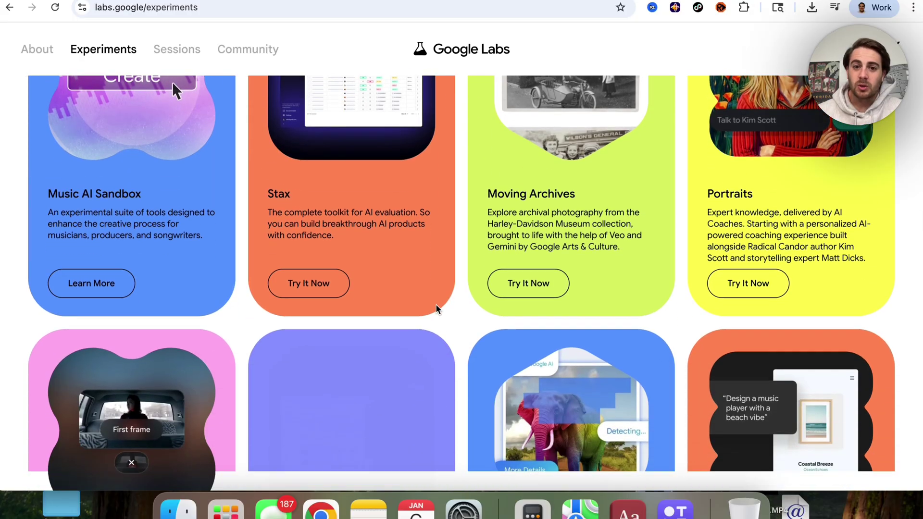
pyautogui.scroll(-5, 437, 310)
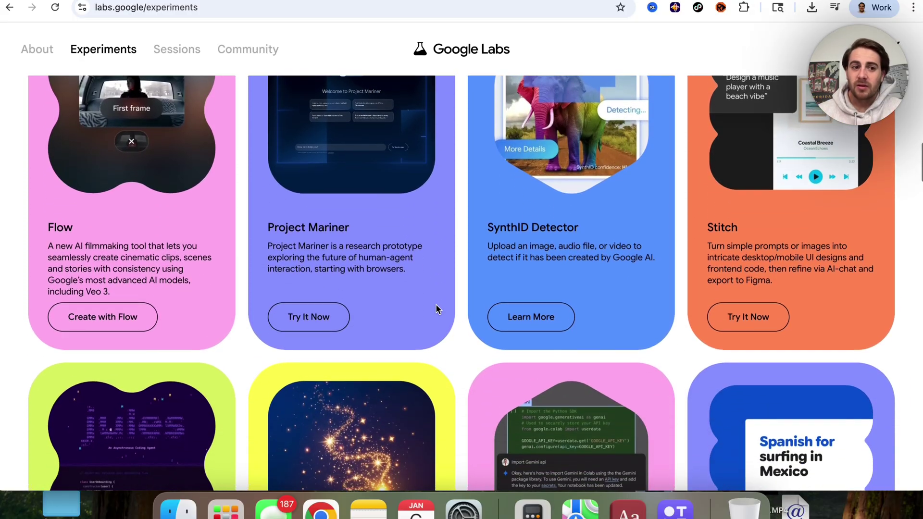
# Look through further experiments such as Jules, Sparkify, AI-first Colab and Little Language Lessons, and return to the category filters.
pyautogui.scroll(-8, 438, 308)
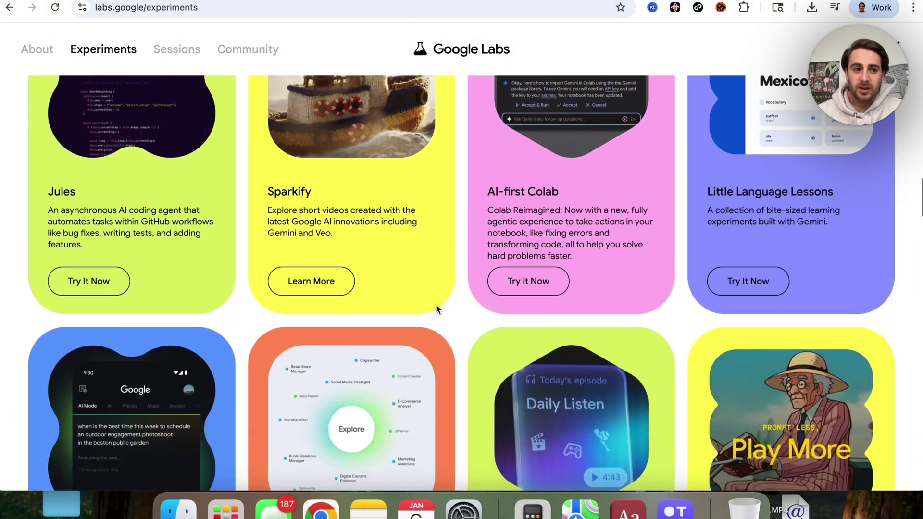
pyautogui.scroll(-10, 435, 308)
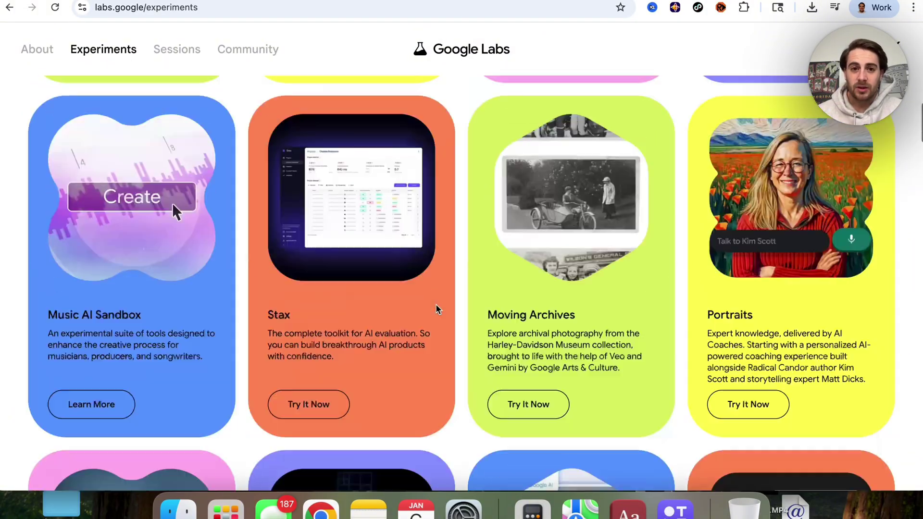
pyautogui.press('Home')
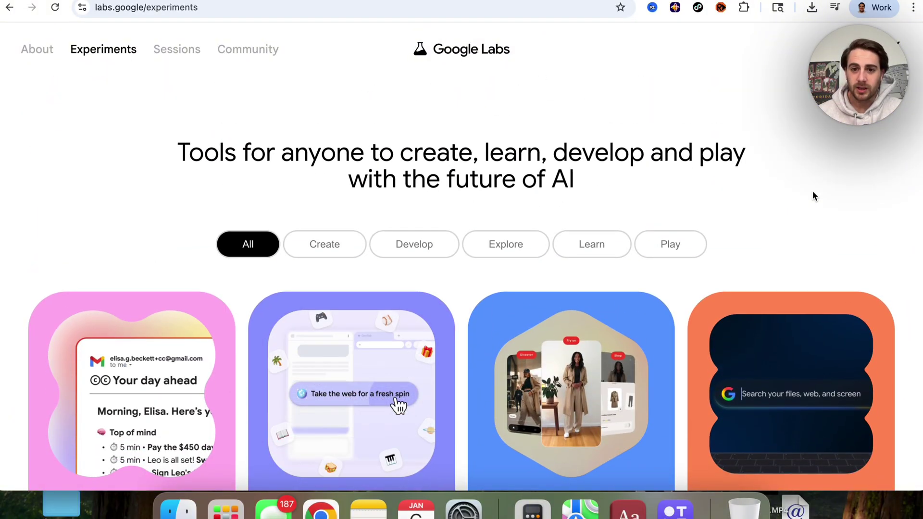
# Filter the experiments by the Play, Learn, Explore and Develop categories in turn, and view the Develop tools.
pyautogui.click(666, 247)
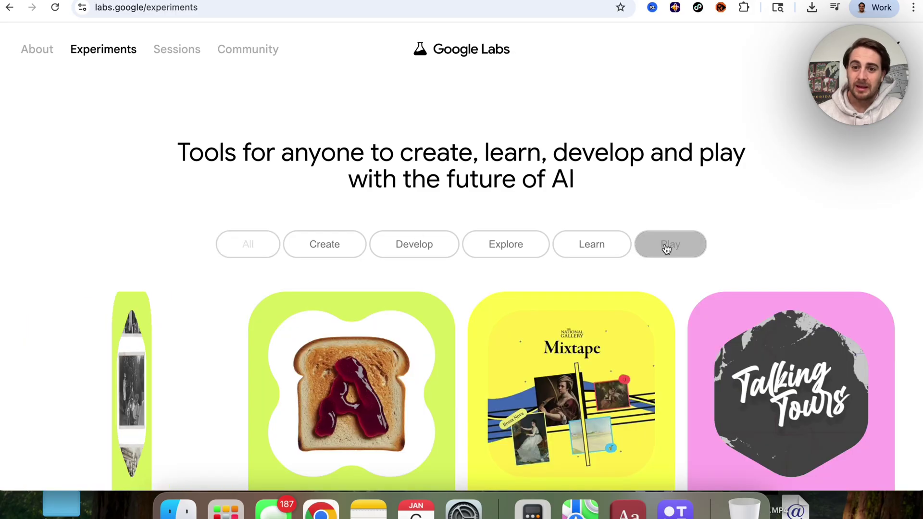
pyautogui.click(565, 252)
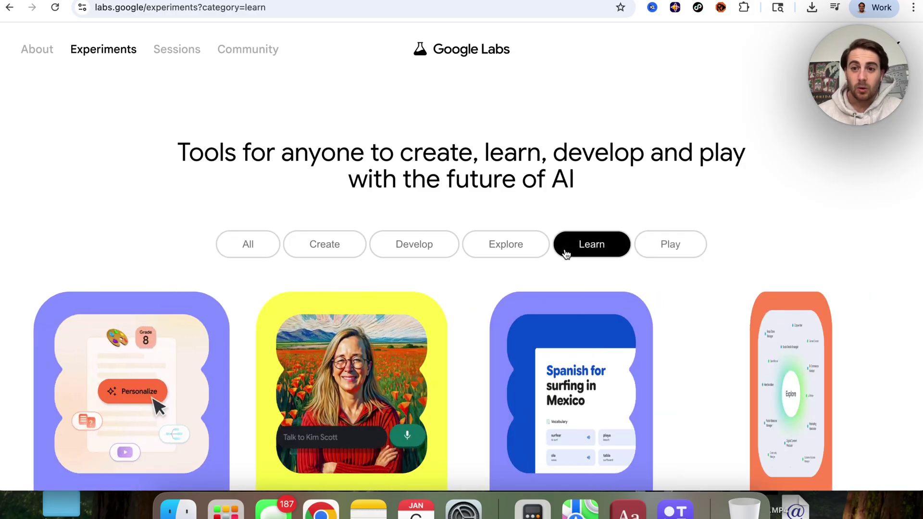
pyautogui.click(514, 261)
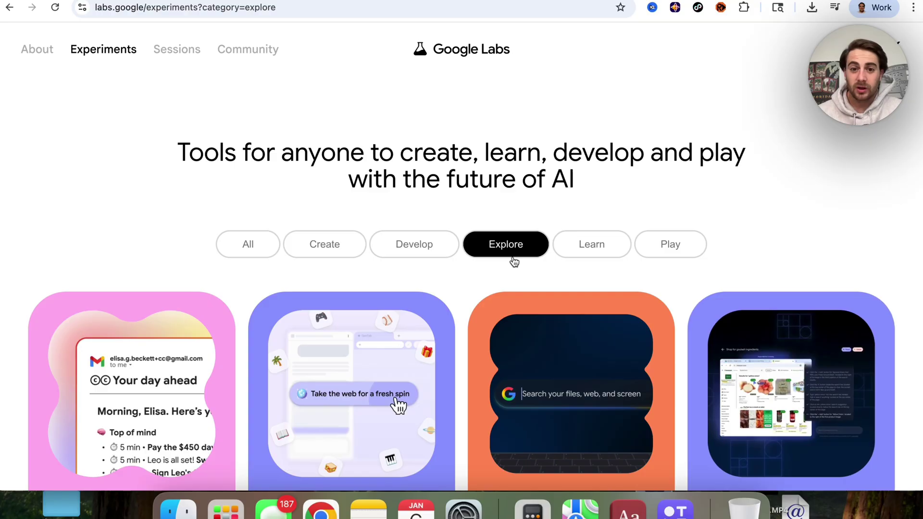
pyautogui.click(426, 250)
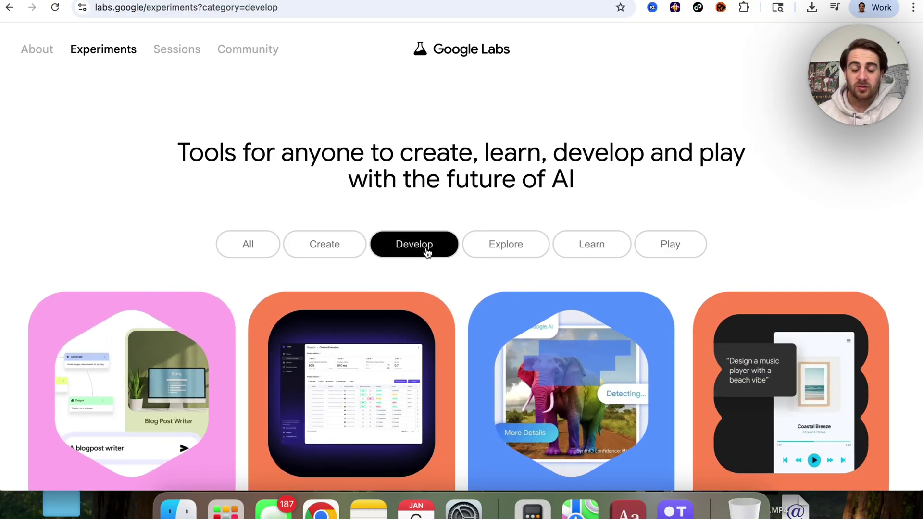
pyautogui.scroll(-3, 427, 252)
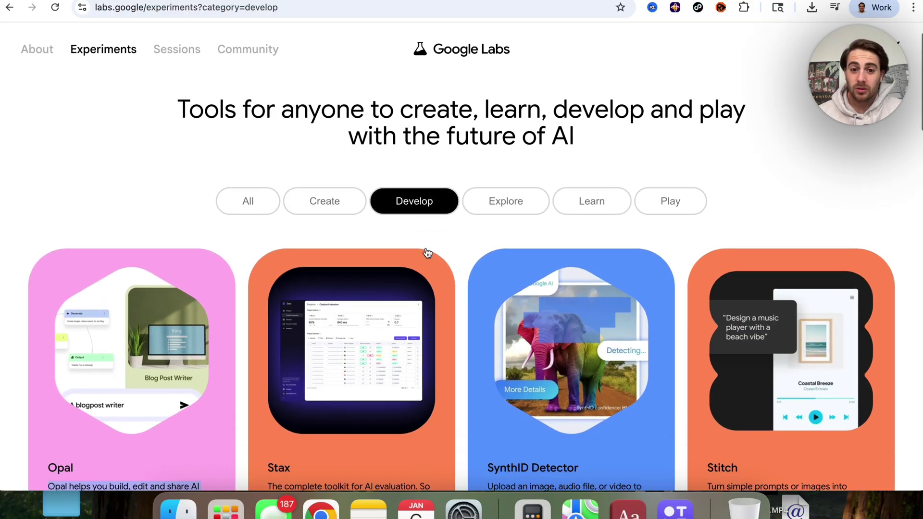